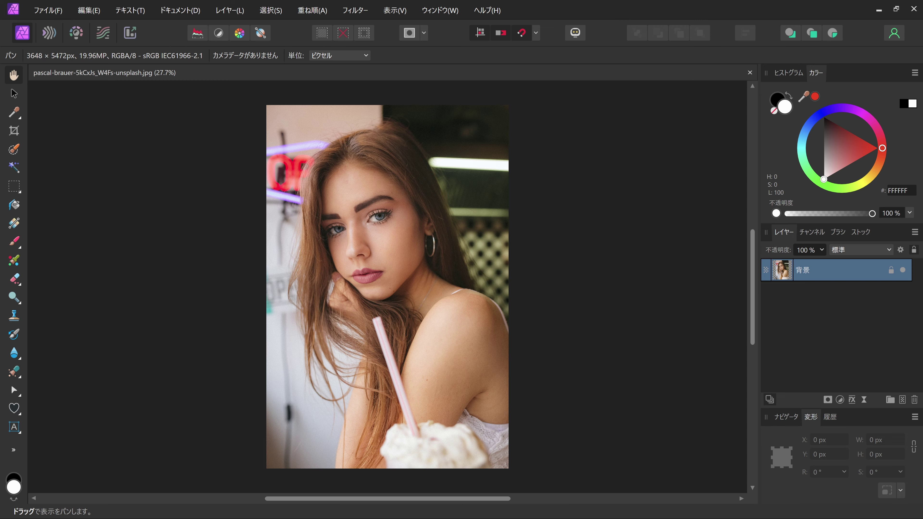
Step: Show the Sharpen filter choices (Unsharp Mask, Clarity, High Pass) from the Filters menu
click(355, 10)
mouse_move(359, 33)
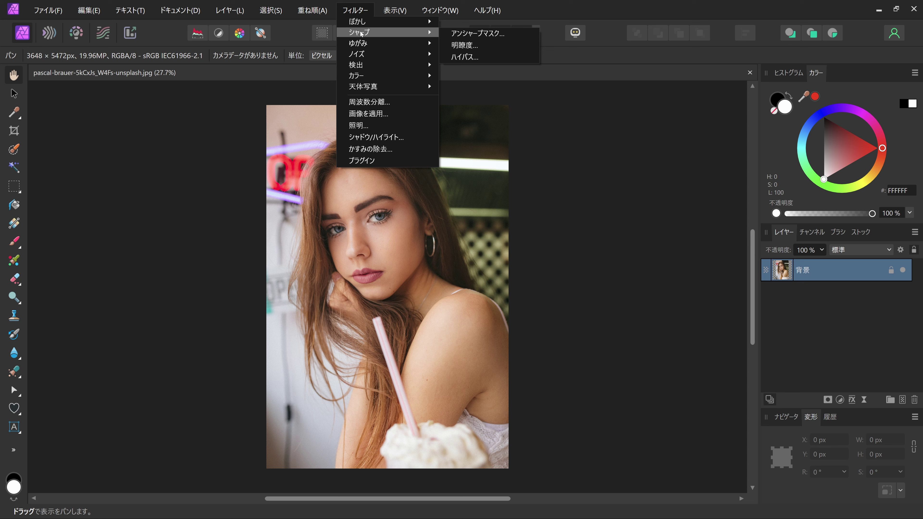
Step: Dismiss the filter menu and view the model's eyes and eyebrows at 200%
click(657, 191)
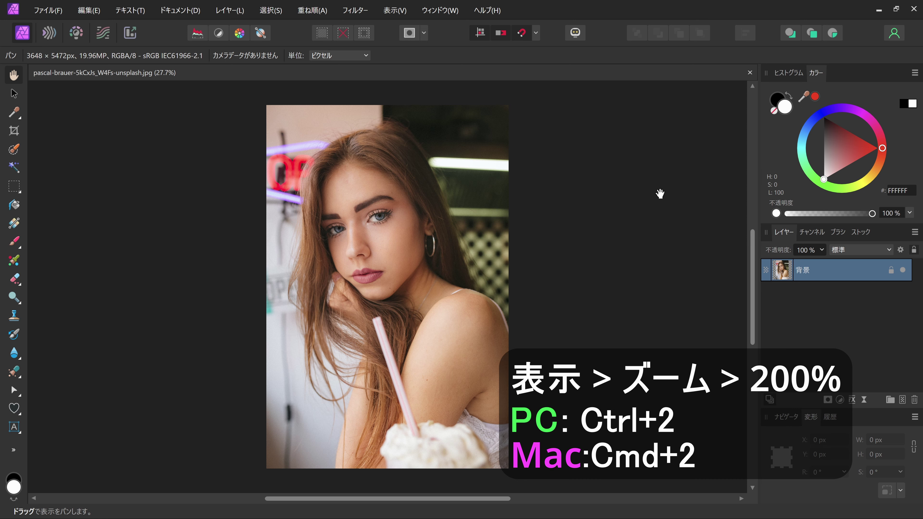
key(ctrl+2)
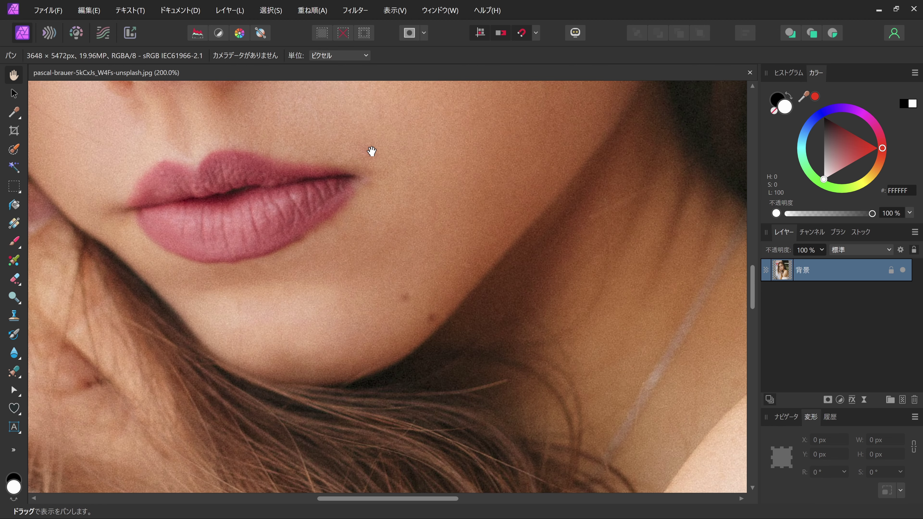
mouse_move(371, 151)
mouse_down()
mouse_move(462, 320)
mouse_move(567, 363)
mouse_up()
mouse_move(618, 294)
mouse_down()
mouse_move(606, 449)
mouse_move(622, 438)
mouse_up()
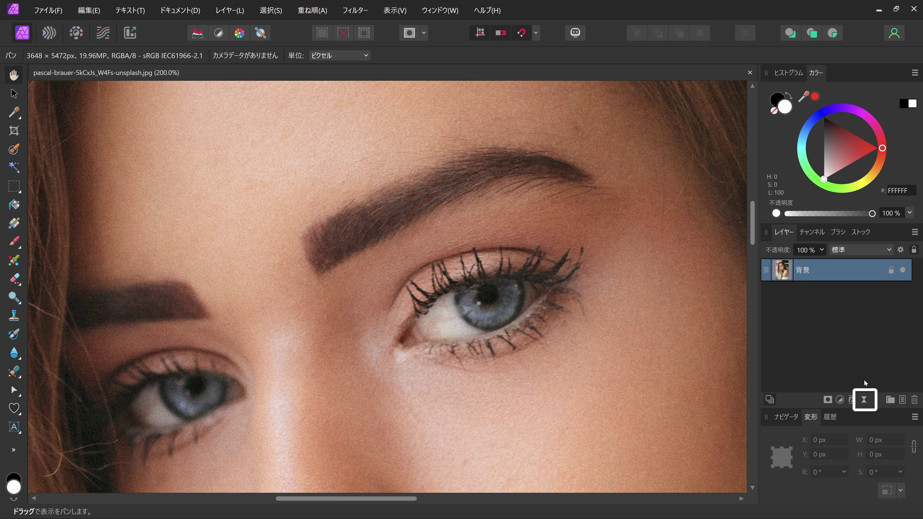
Step: Add a live Unsharp Mask filter to the portrait with factor 2.215
click(864, 400)
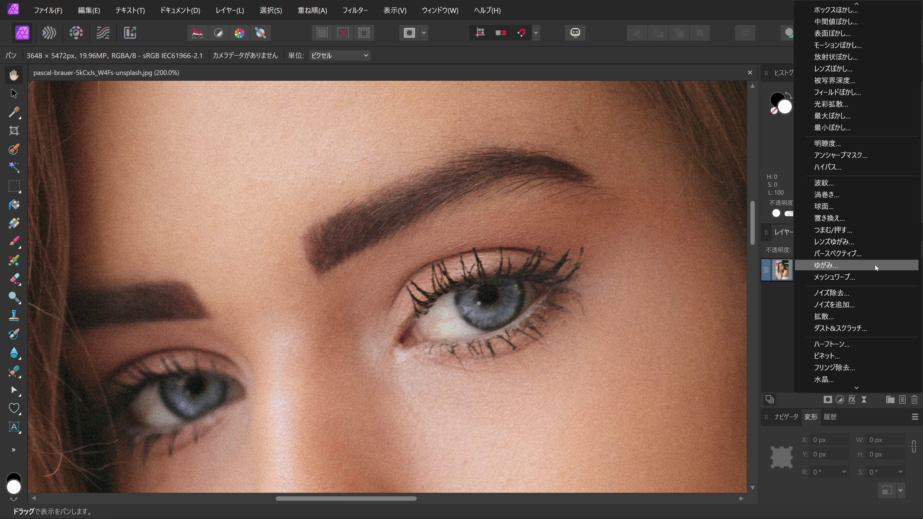
click(876, 155)
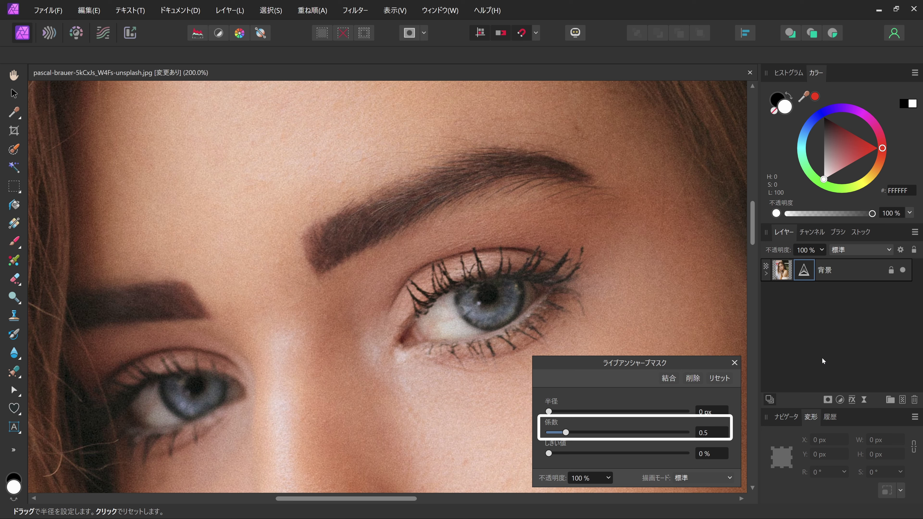
drag(565, 432, 624, 432)
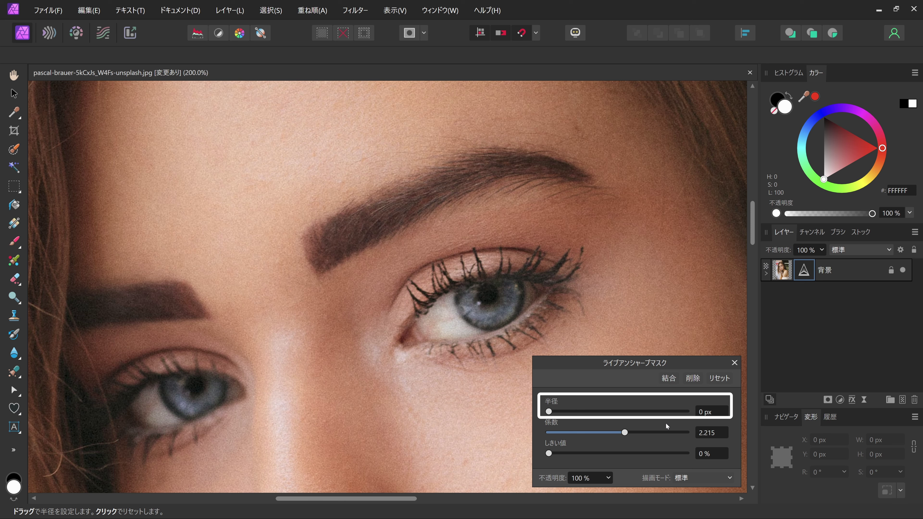
Step: Give the live Unsharp Mask a 7 px radius and a 5% threshold
click(717, 412)
key(Up)
key(Up)
key(Up)
key(Up)
key(Up)
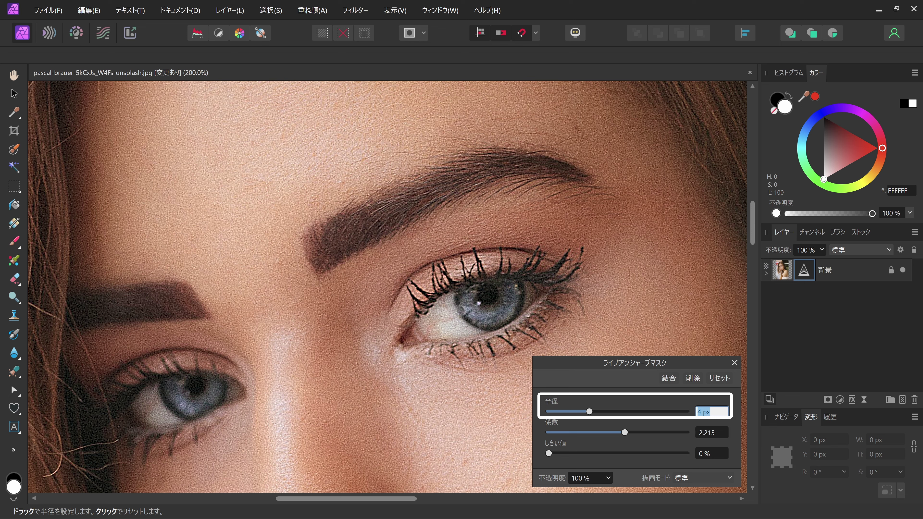
key(Up)
key(Up)
key(Return)
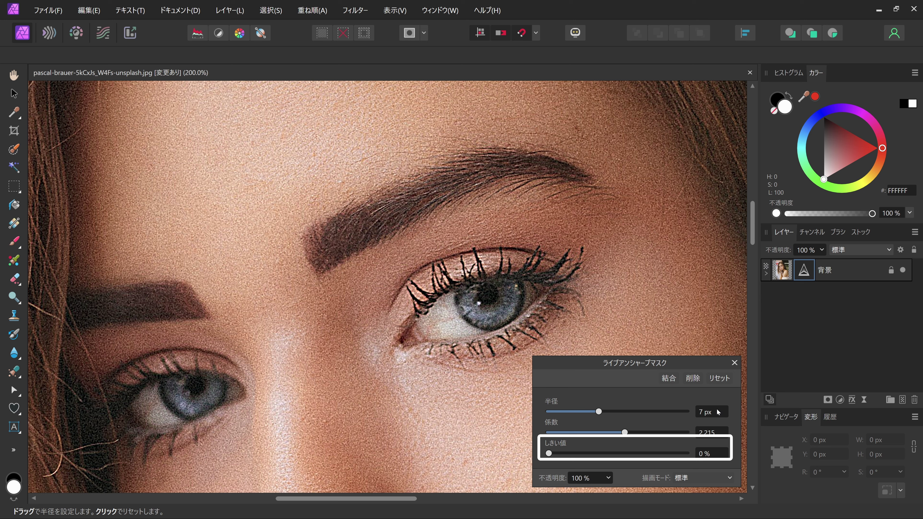
click(720, 456)
key(Up)
key(Up)
key(Up)
key(Up)
key(Up)
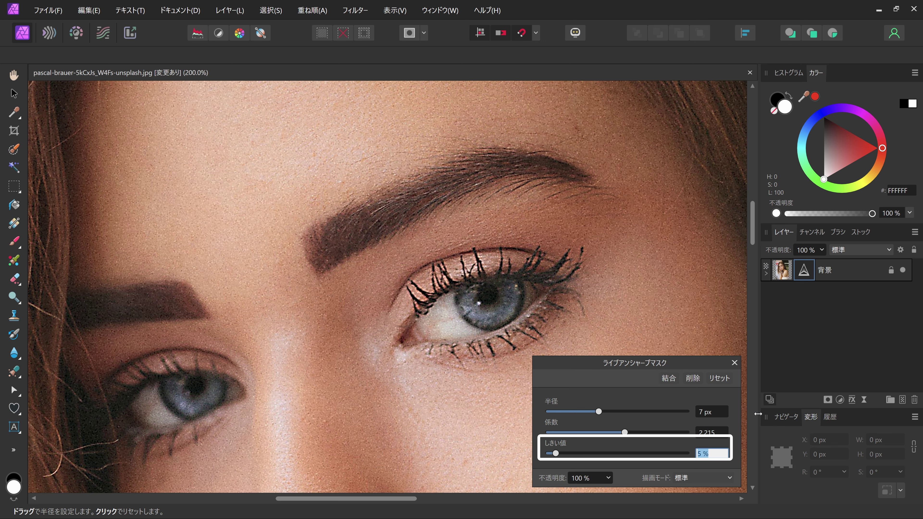
key(Return)
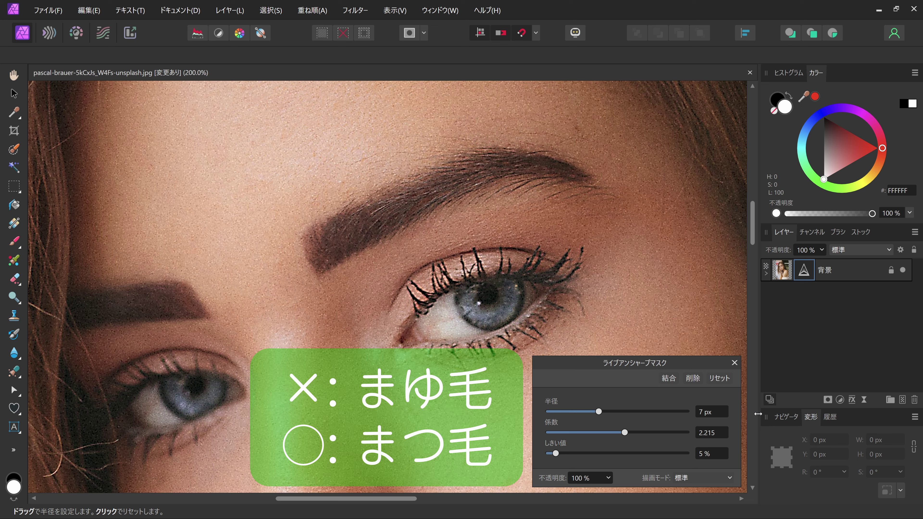
Step: Zoom onto the eyebrow, lower the Unsharp Mask radius to 3 px, then return to 200% on both eyes
scroll(392, 203, up, 1)
scroll(392, 203, up, 1)
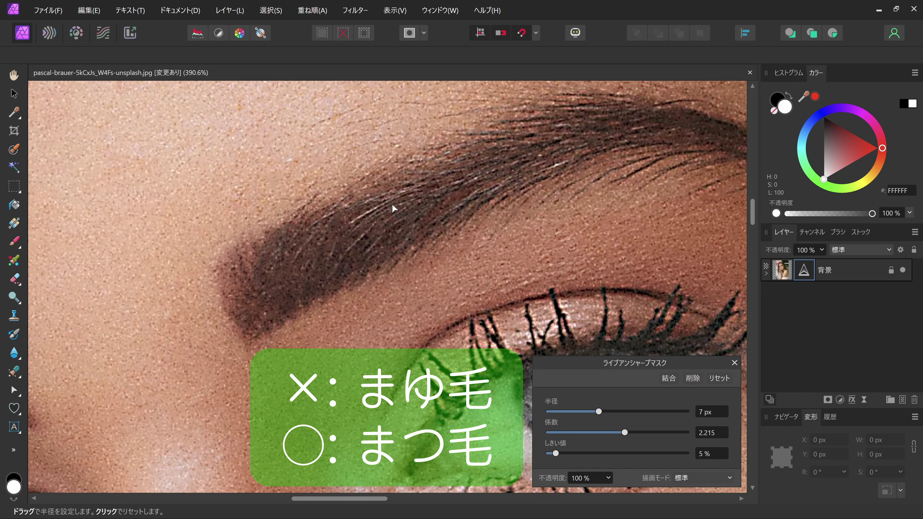
scroll(392, 202, up, 2)
scroll(391, 203, up, 1)
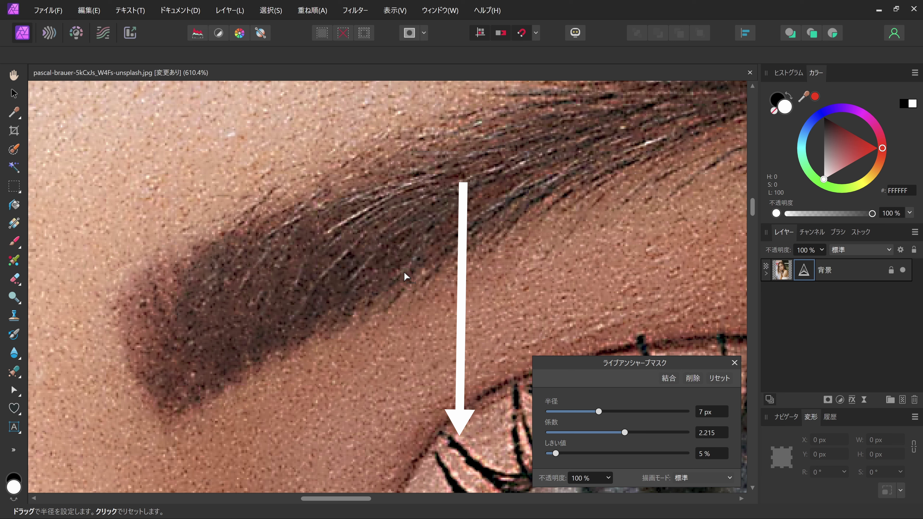
click(720, 413)
key(Down)
key(Down)
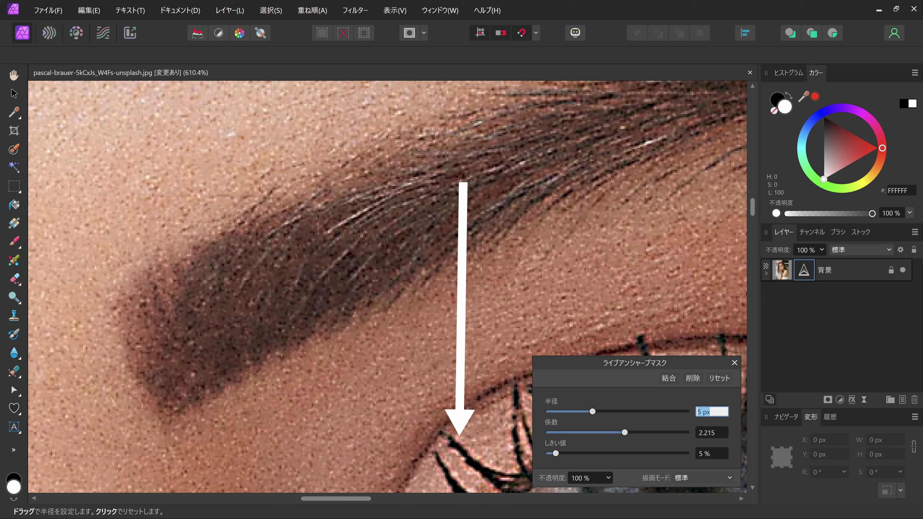
key(Down)
key(Down)
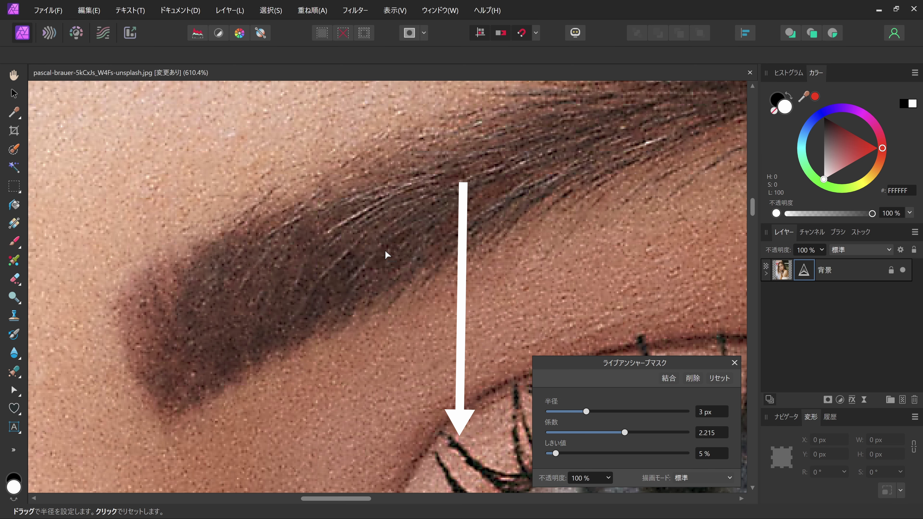
key(ctrl+2)
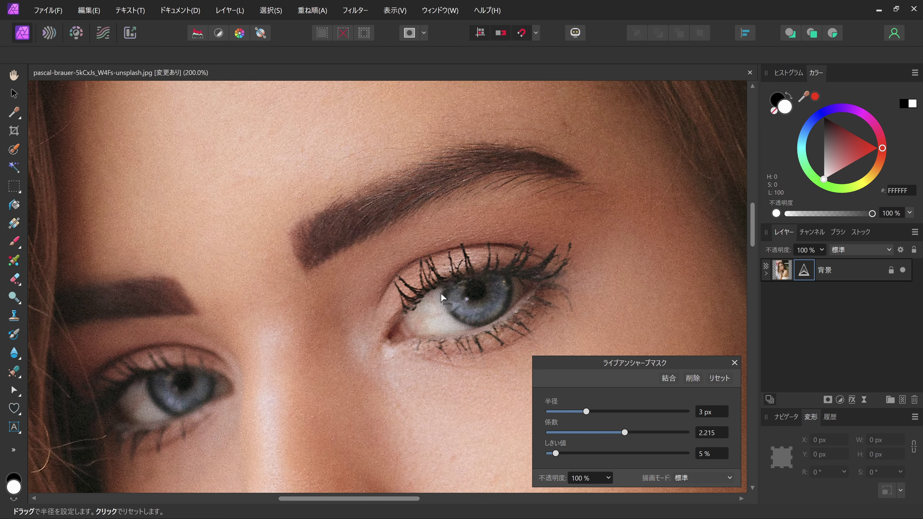
drag(448, 362, 443, 262)
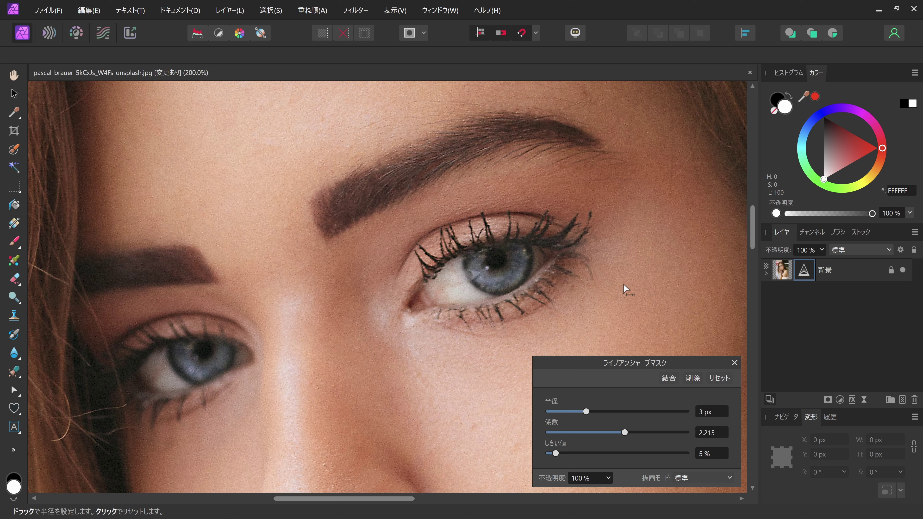
Step: Expand the Background layer and toggle the Unsharp Mask off and on to compare the eyes
click(765, 273)
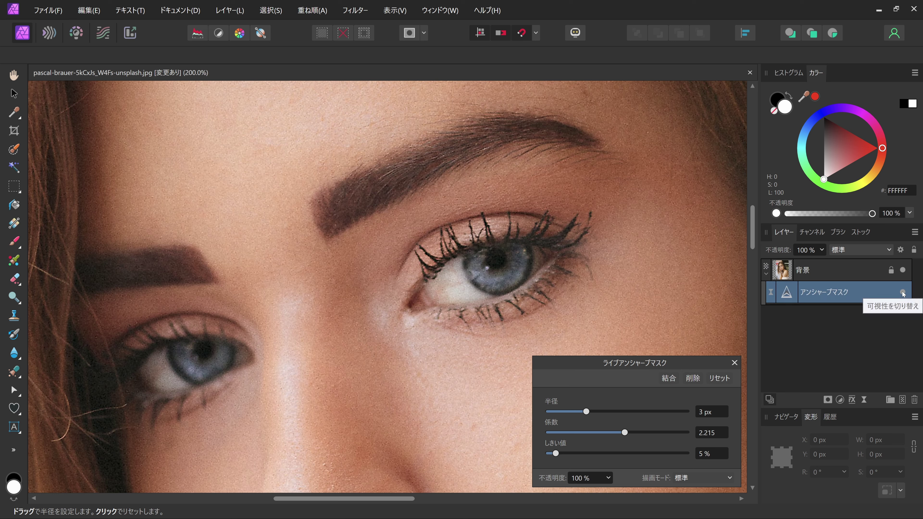
click(903, 293)
click(903, 293)
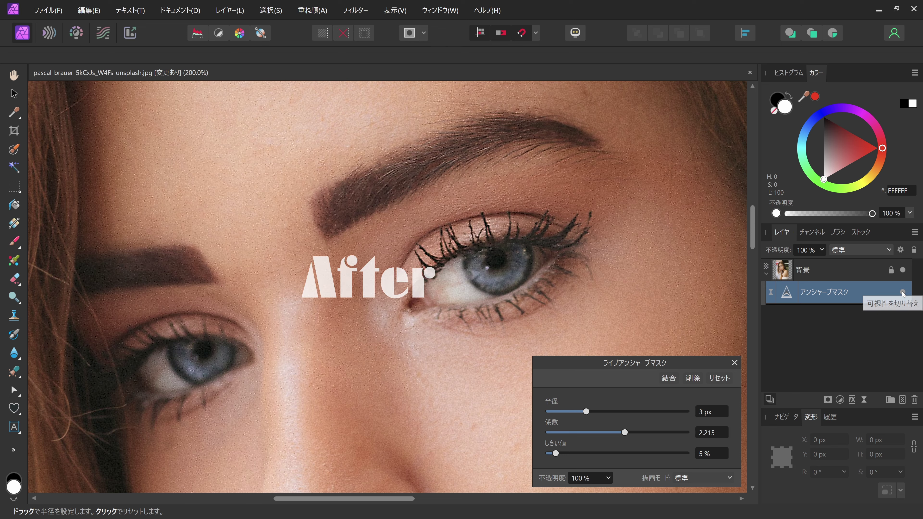
click(903, 293)
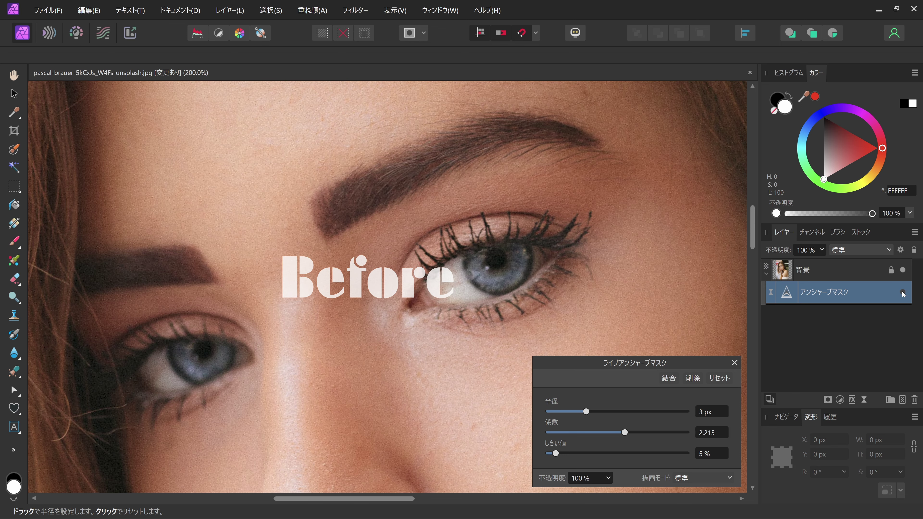
click(902, 293)
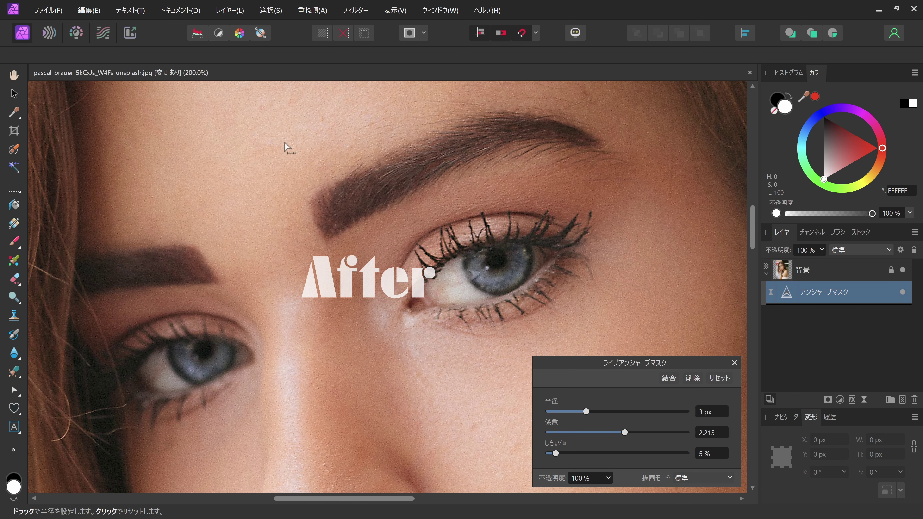
Step: Compare the hair with sharpening off and on, leaving it on, then return to the eyes
scroll(375, 385, up, 5)
scroll(299, 334, up, 1)
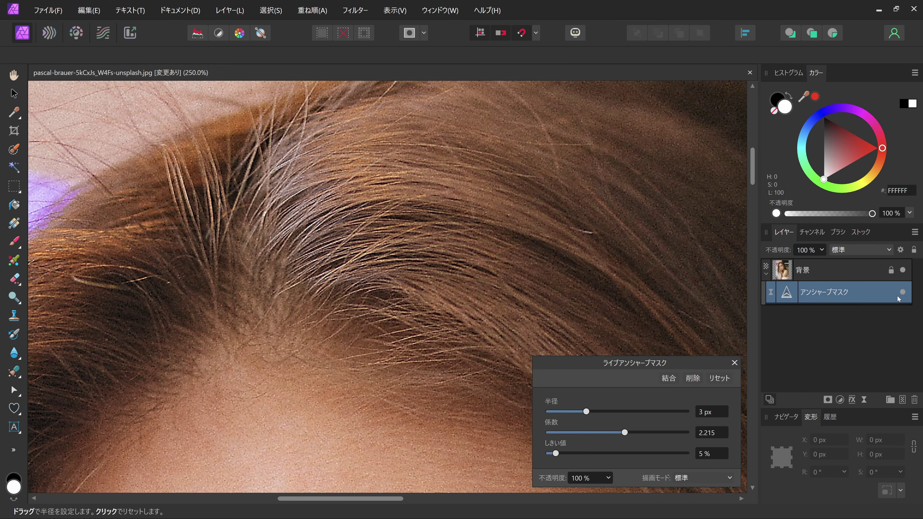
click(903, 293)
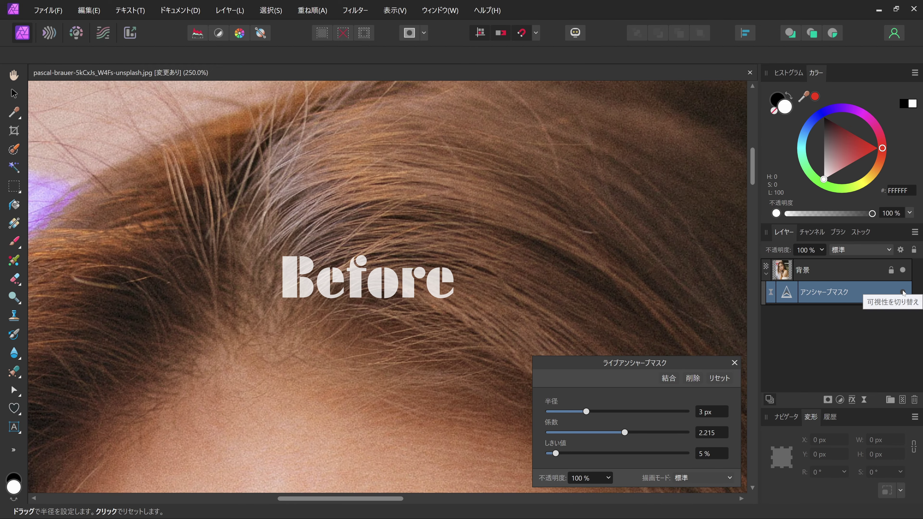
click(903, 293)
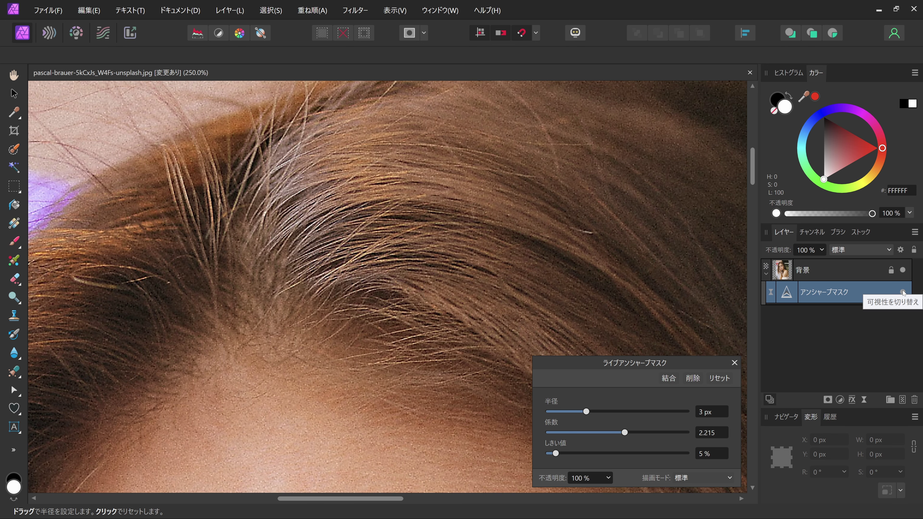
click(903, 293)
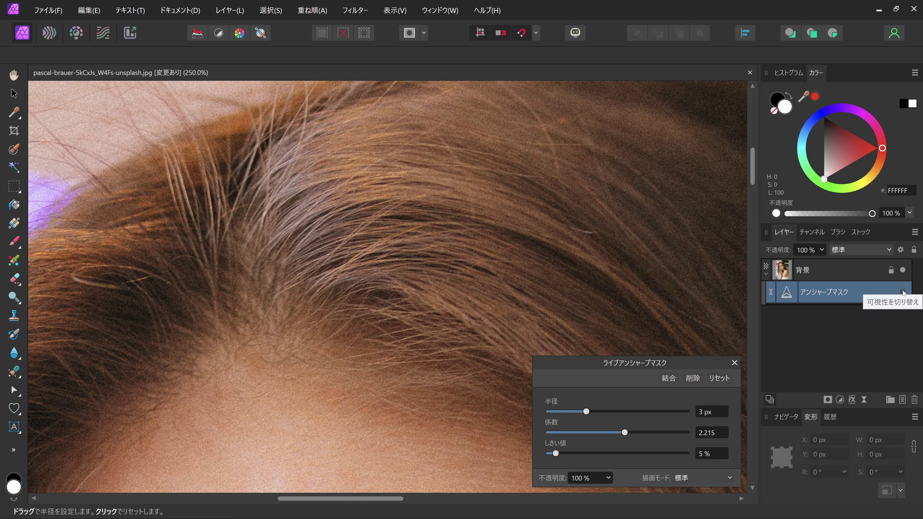
click(903, 293)
drag(432, 418, 439, 144)
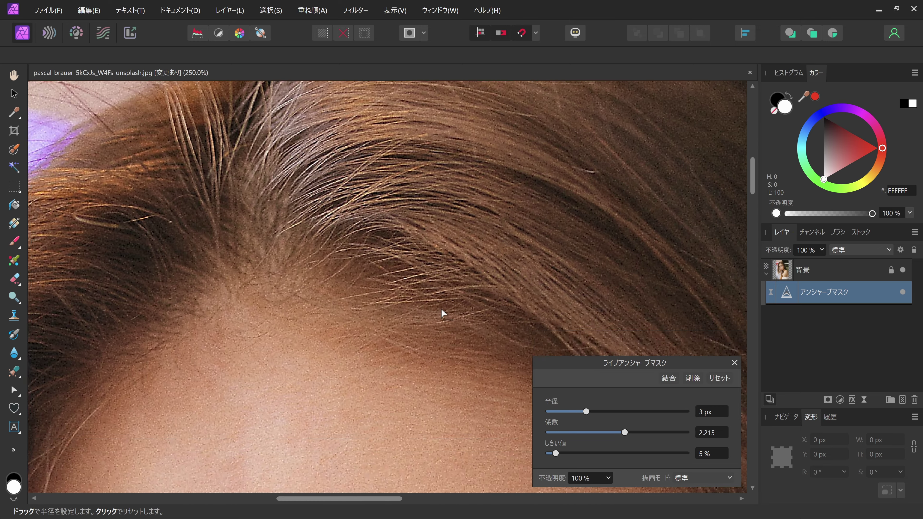
drag(414, 205, 443, 204)
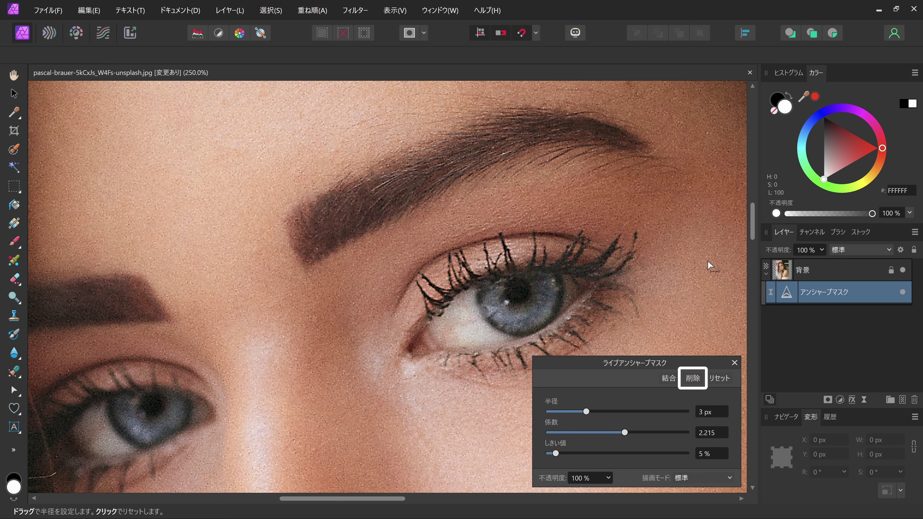
Step: Replace the Unsharp Mask with a live Clarity filter at 100% strength
click(693, 379)
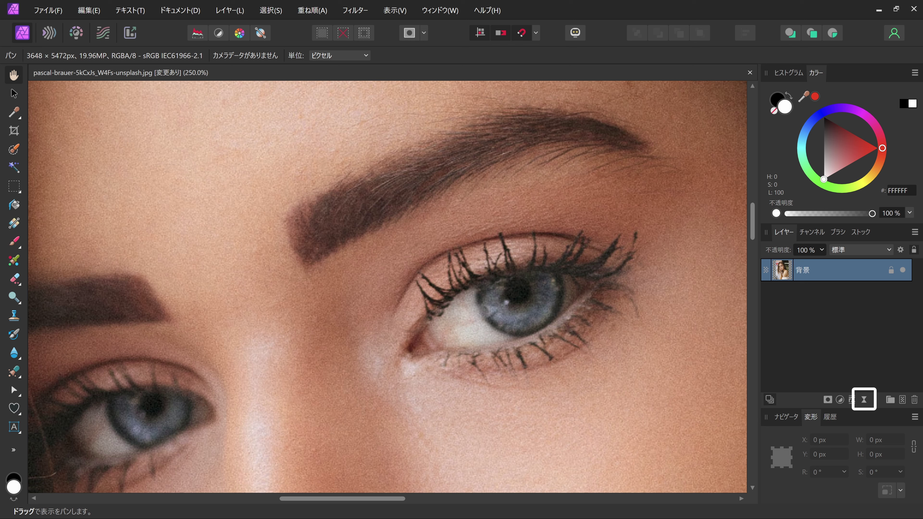
click(857, 403)
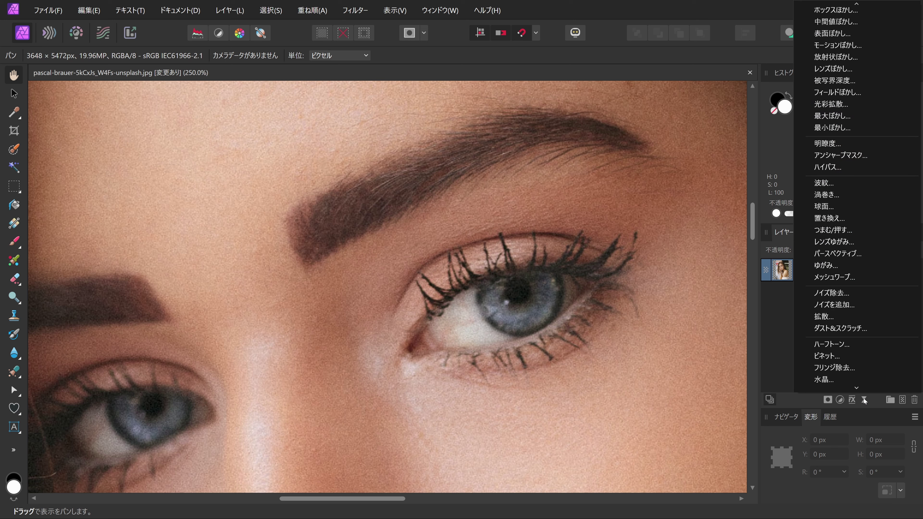
click(860, 143)
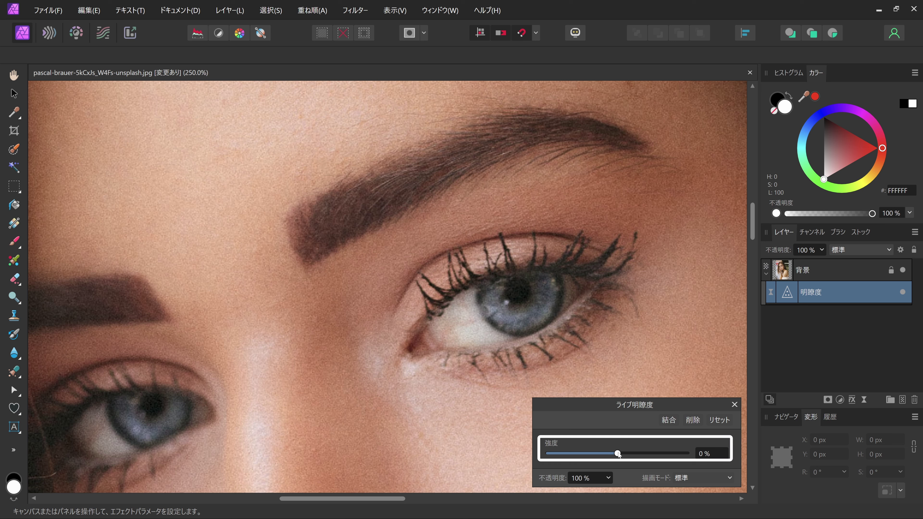
drag(618, 454, 691, 454)
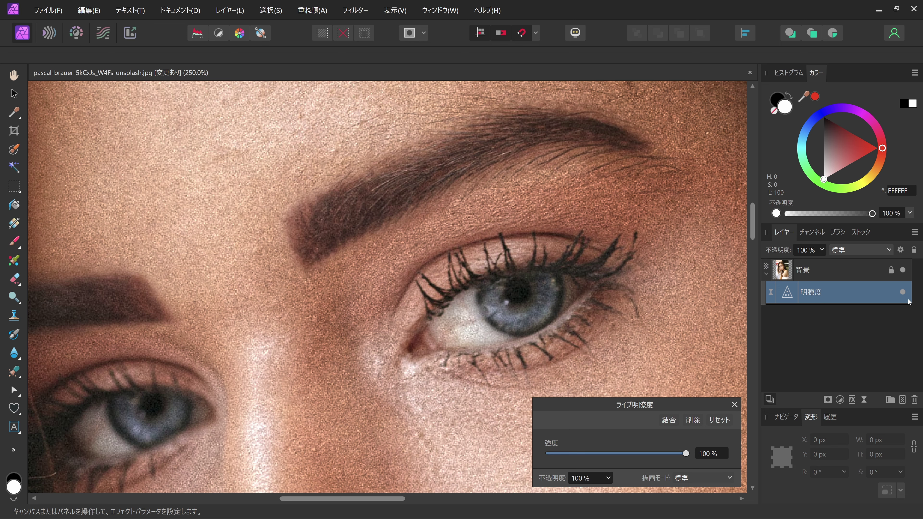
Step: Toggle the Clarity filter off and on to compare the eyes and hairline
click(902, 292)
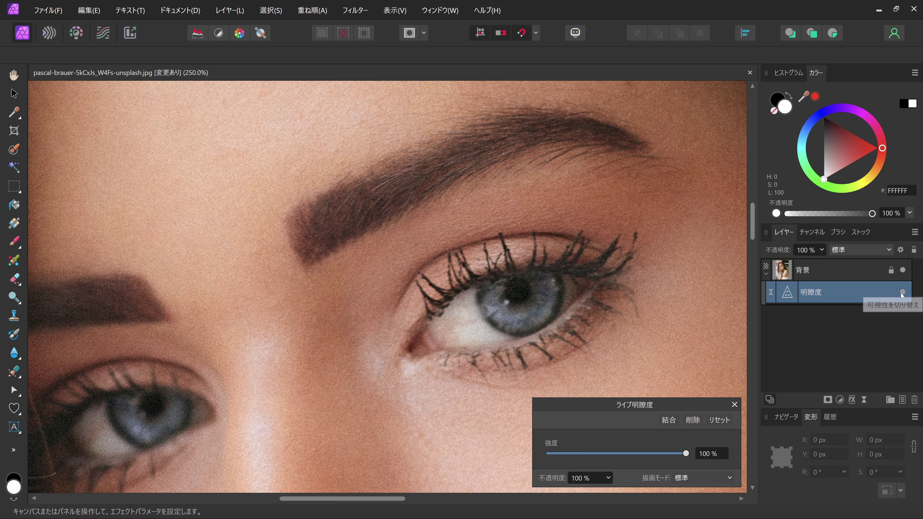
click(902, 293)
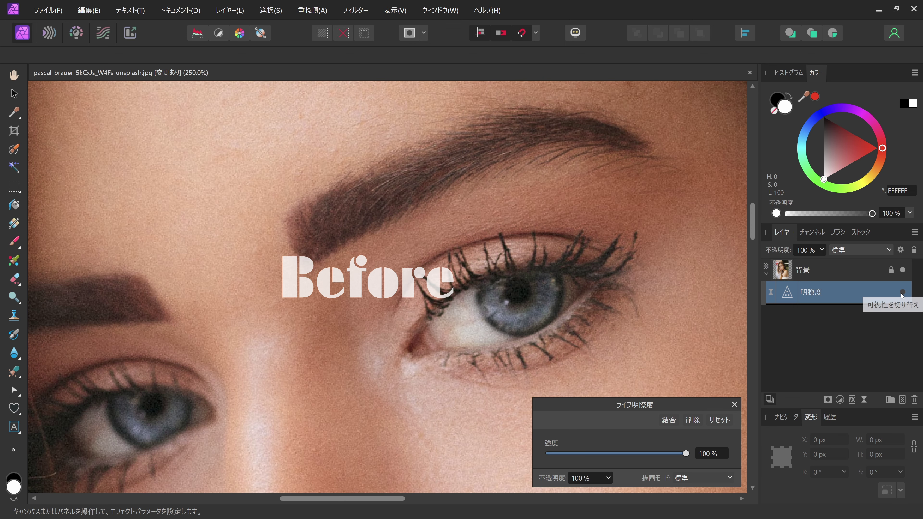
click(902, 293)
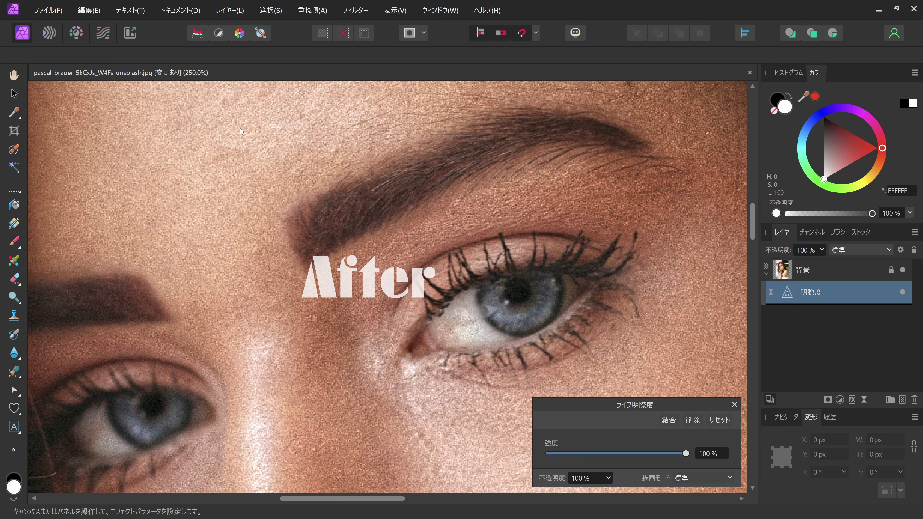
drag(240, 129, 354, 423)
drag(400, 159, 248, 393)
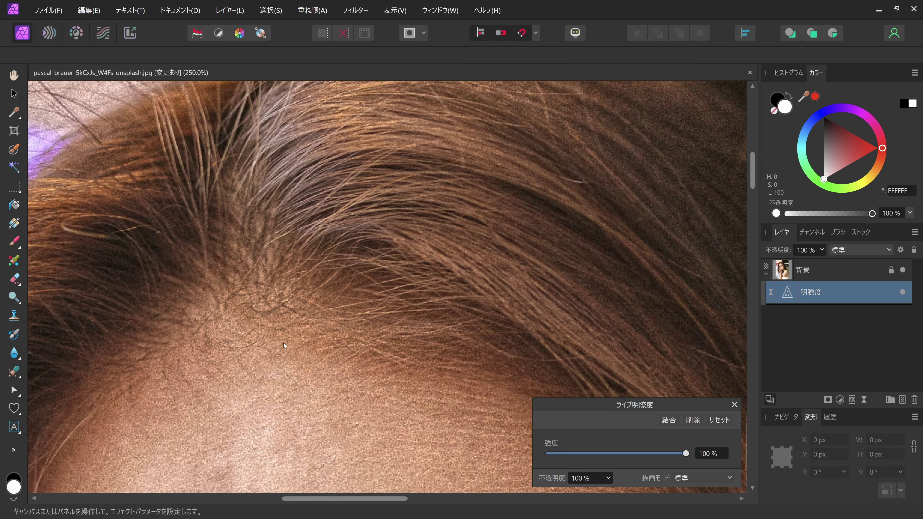
click(903, 293)
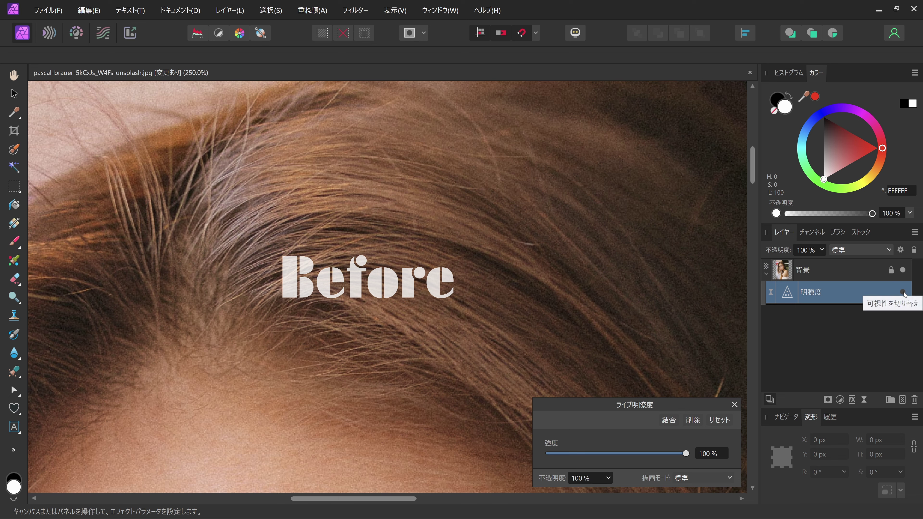
click(903, 293)
click(903, 292)
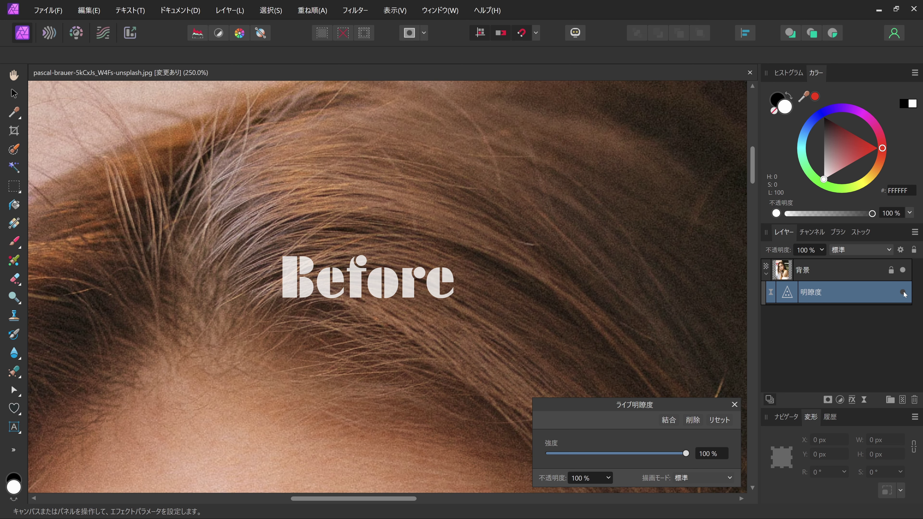
click(902, 293)
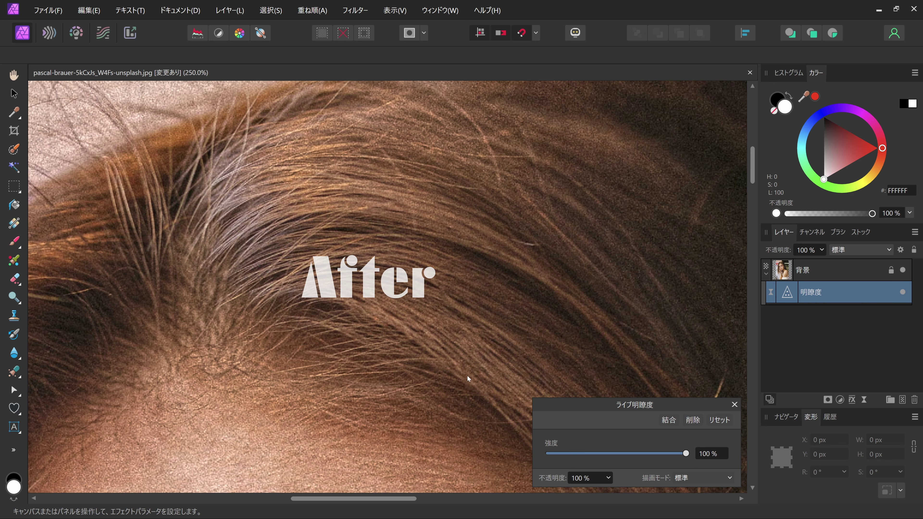
Step: Check the forehead, then delete the live Clarity filter from the portrait
scroll(423, 382, down, 1)
scroll(423, 382, down, 5)
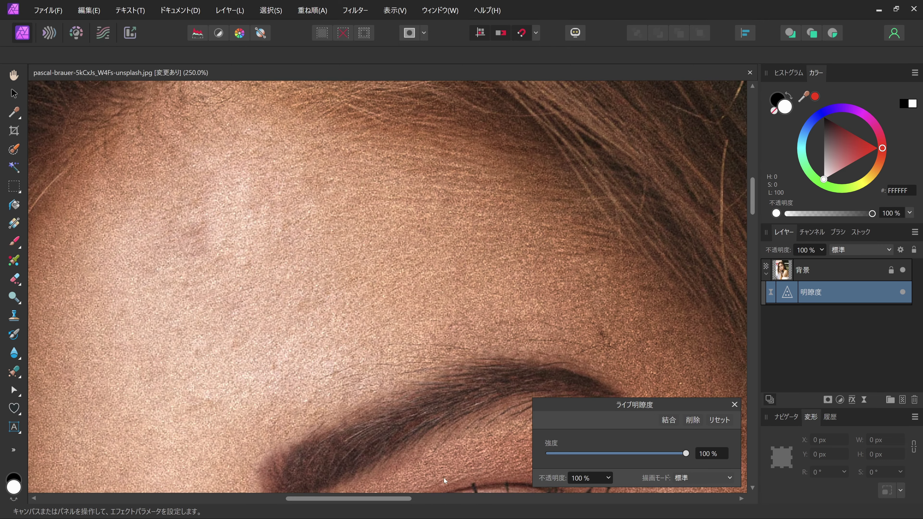
mouse_move(443, 478)
mouse_down()
mouse_move(431, 233)
mouse_move(443, 180)
mouse_up()
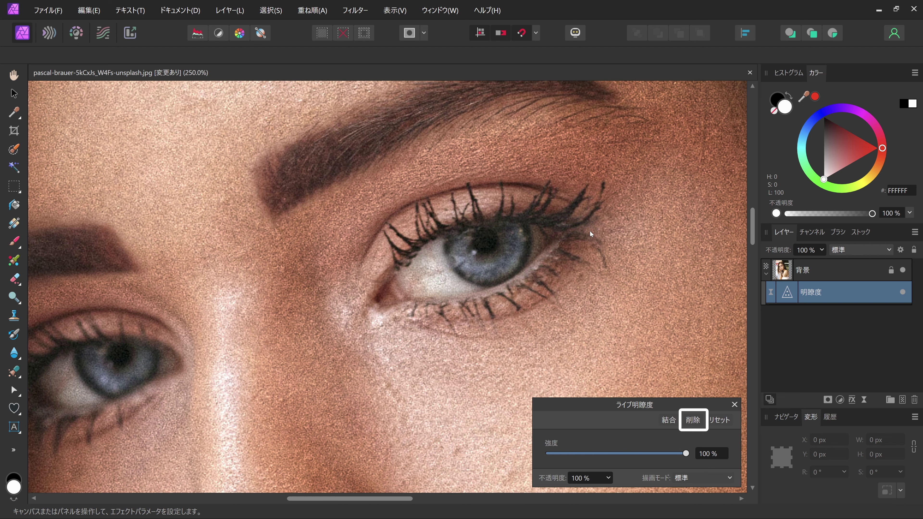
click(696, 419)
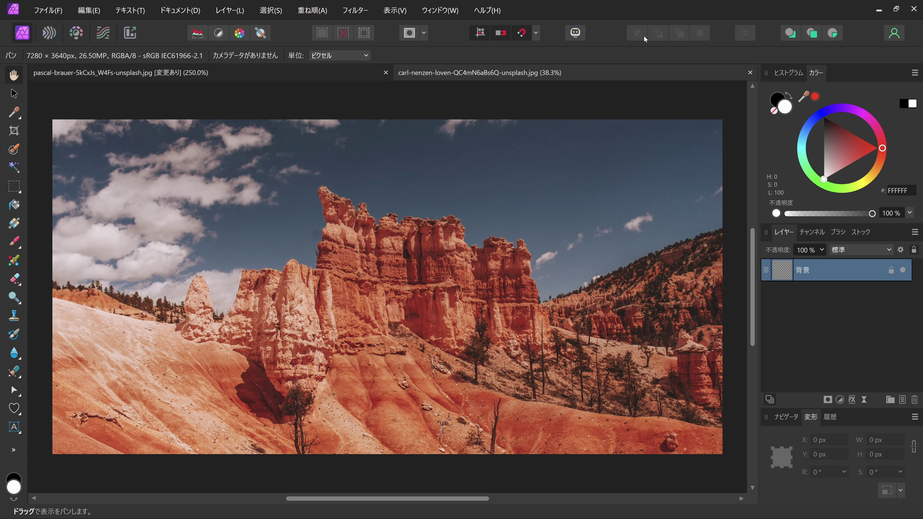
Step: Zoom into the canyon landscape and add a live Clarity filter at 100% strength
scroll(387, 355, up, 1)
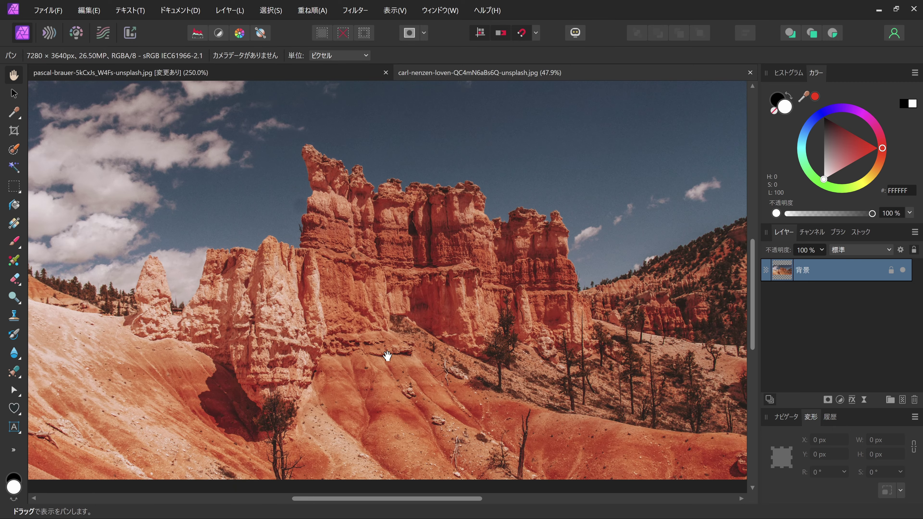
scroll(386, 355, up, 1)
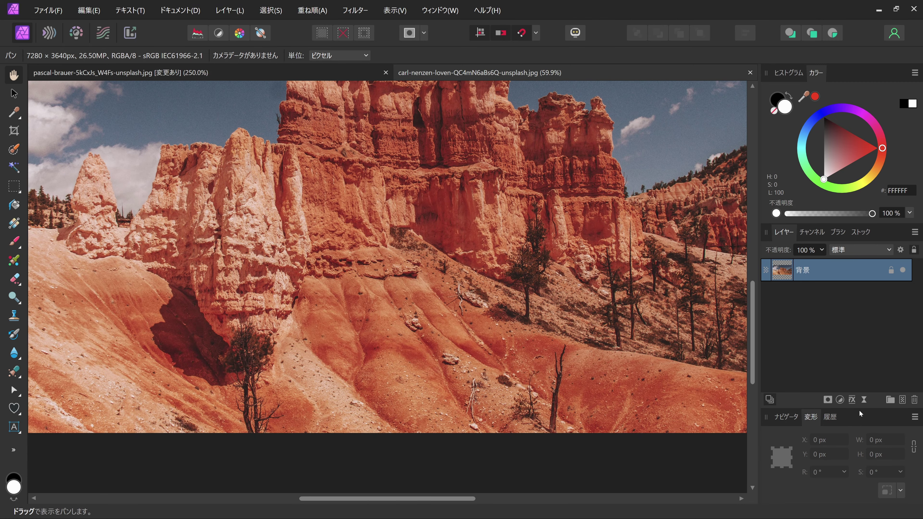
click(863, 400)
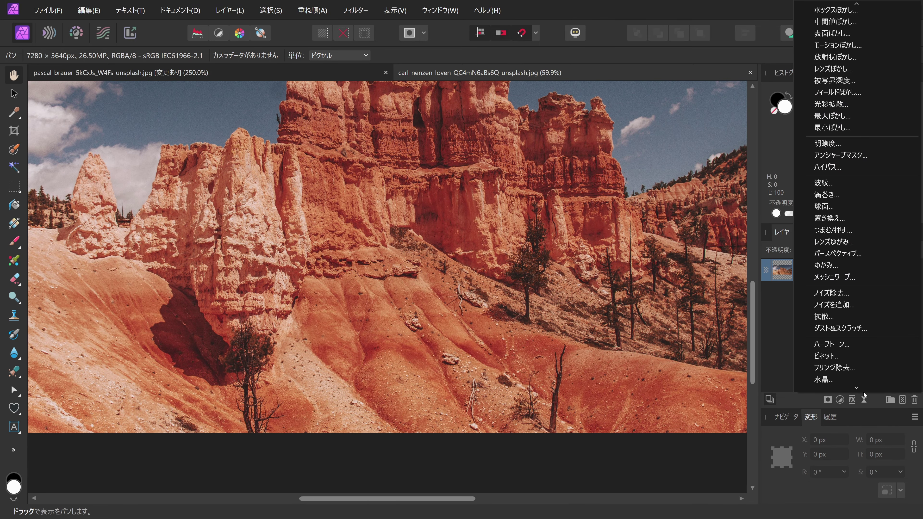
click(828, 144)
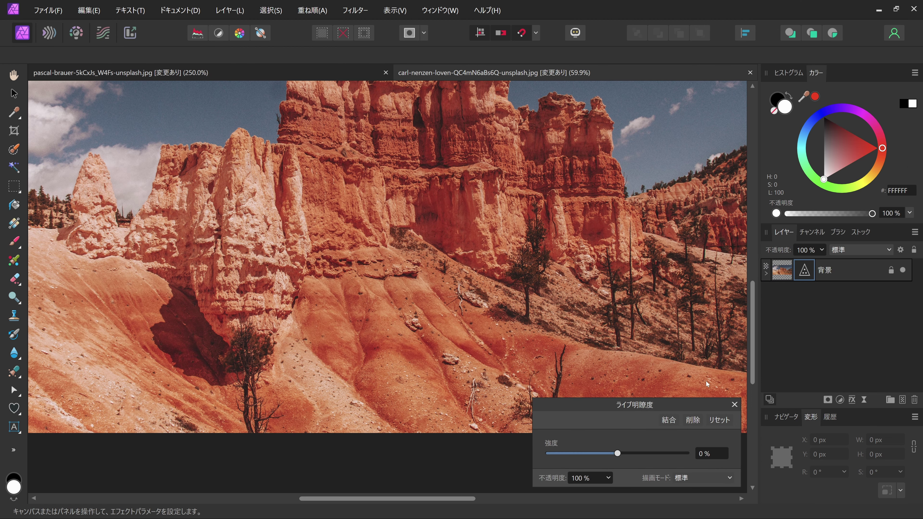
drag(617, 453, 687, 453)
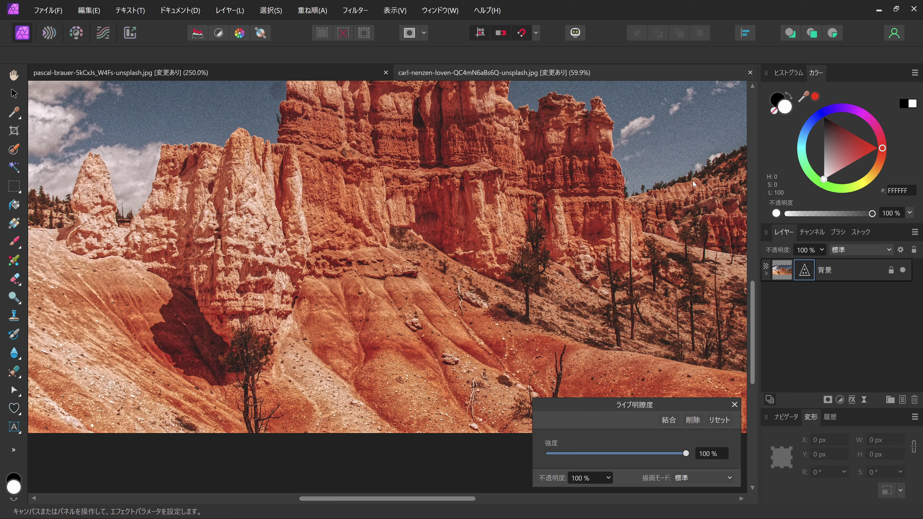
Step: Expand the landscape layer and toggle the Clarity filter off and on, leaving it on
click(767, 276)
click(903, 293)
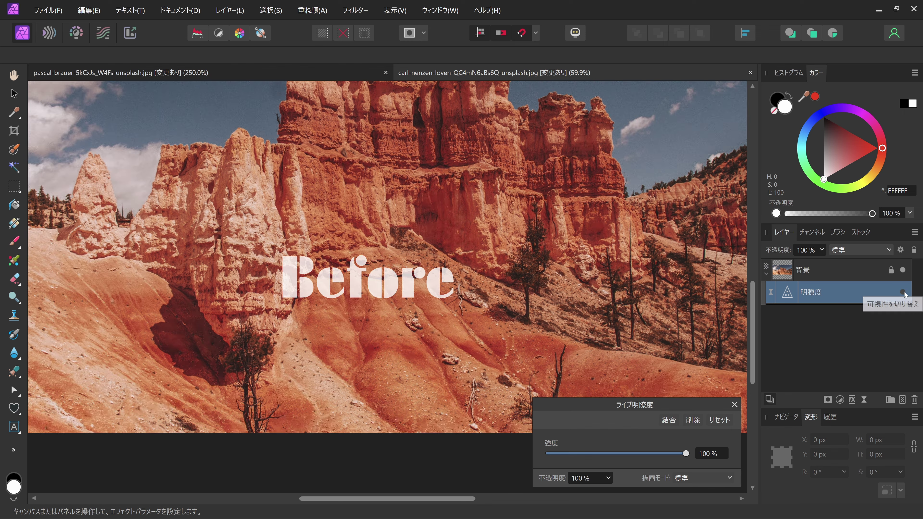
click(904, 293)
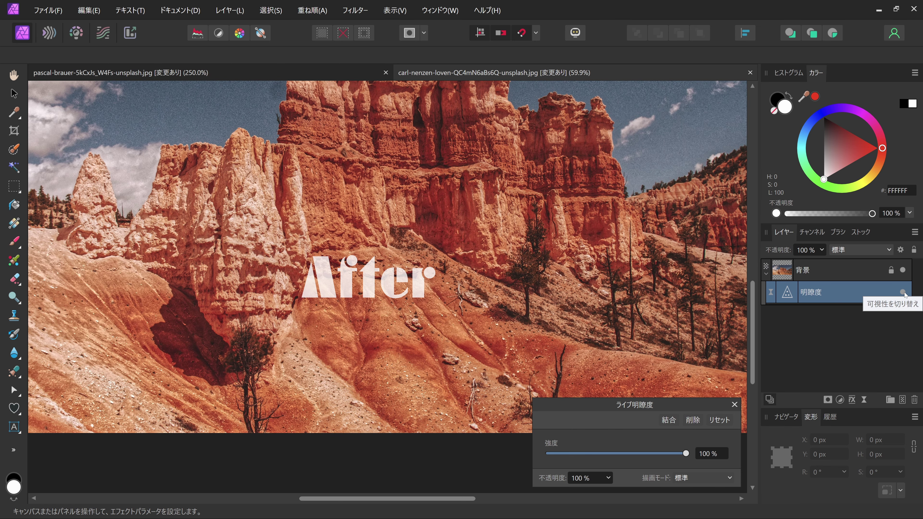
click(904, 292)
click(904, 293)
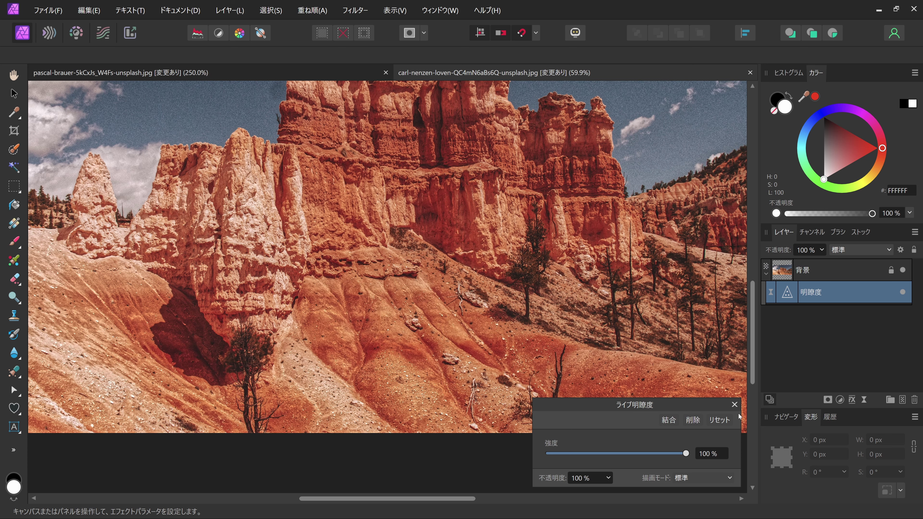
Step: Close the Clarity settings and the carl-nenzen landscape document without saving
click(734, 404)
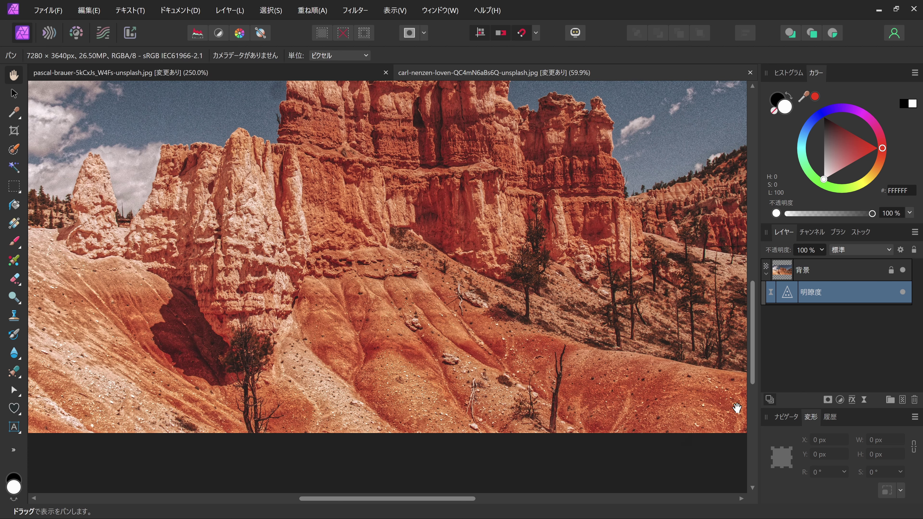
click(750, 73)
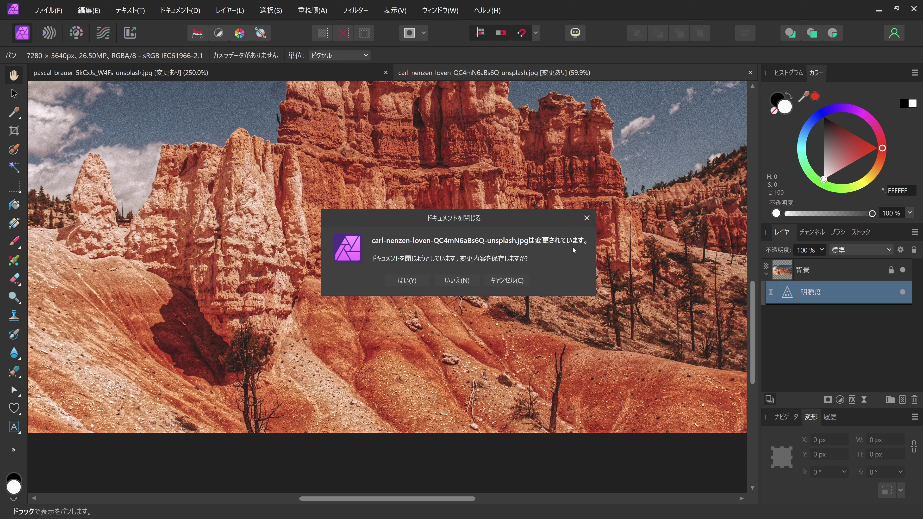
click(460, 281)
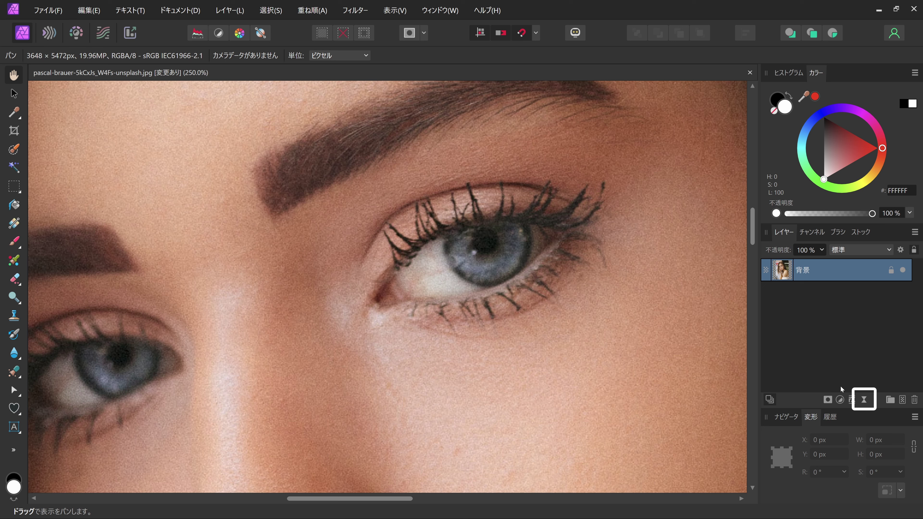
Step: Add a Live High Pass (ハイパス) filter to the portrait, which turns it flat grey at 0 px
click(863, 399)
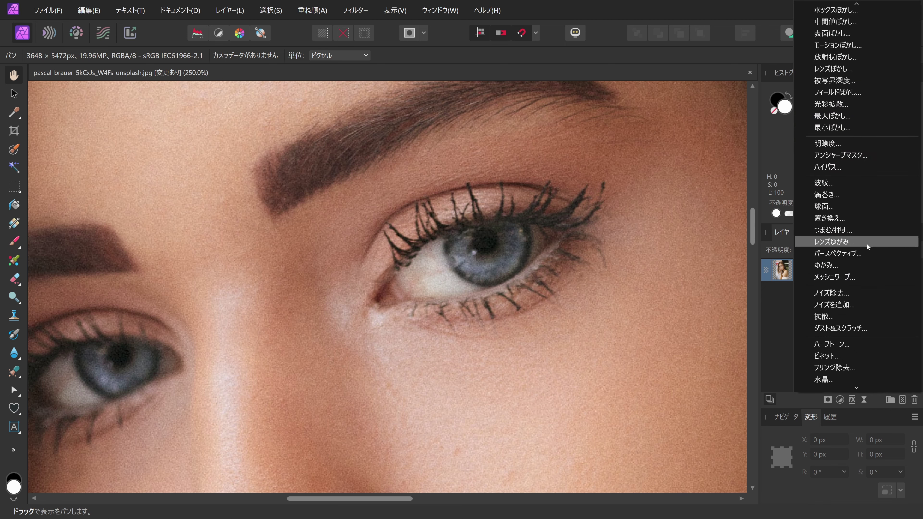
click(870, 166)
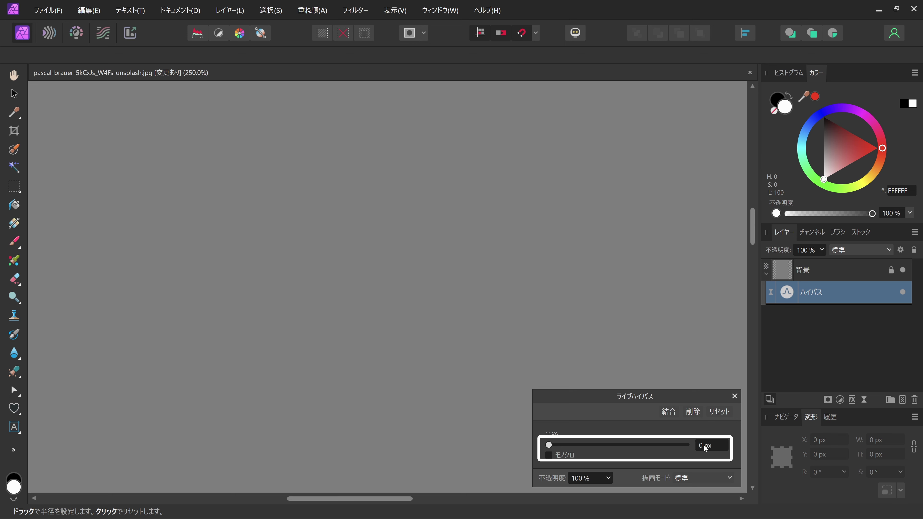
Step: Give the High Pass filter an 8 px radius and the Hard Light (ハードライト) blend mode
click(720, 448)
key(Up)
key(Up)
key(Up)
key(Up)
key(Up)
key(Up)
key(Up)
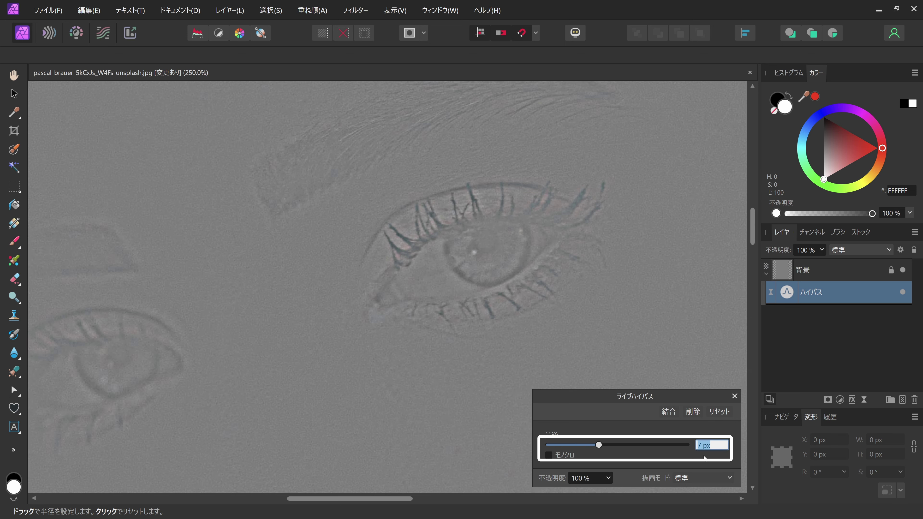
key(Up)
key(Return)
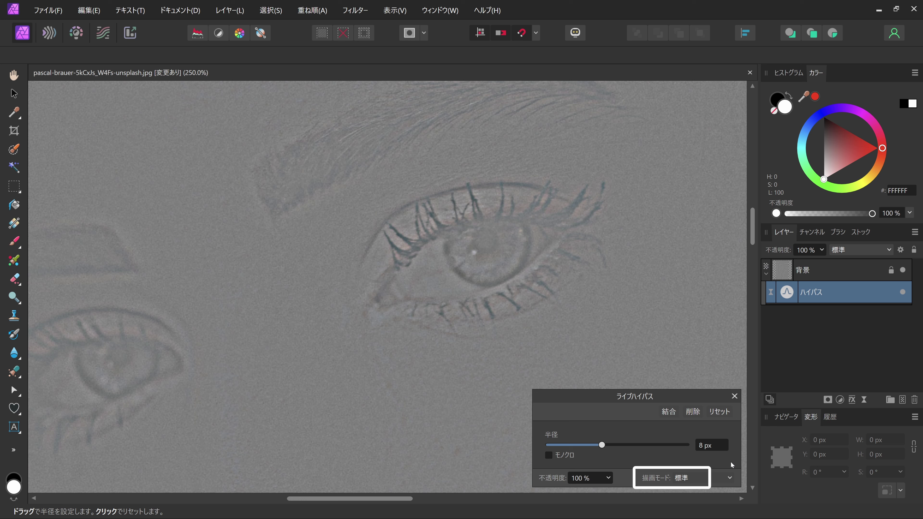
click(701, 481)
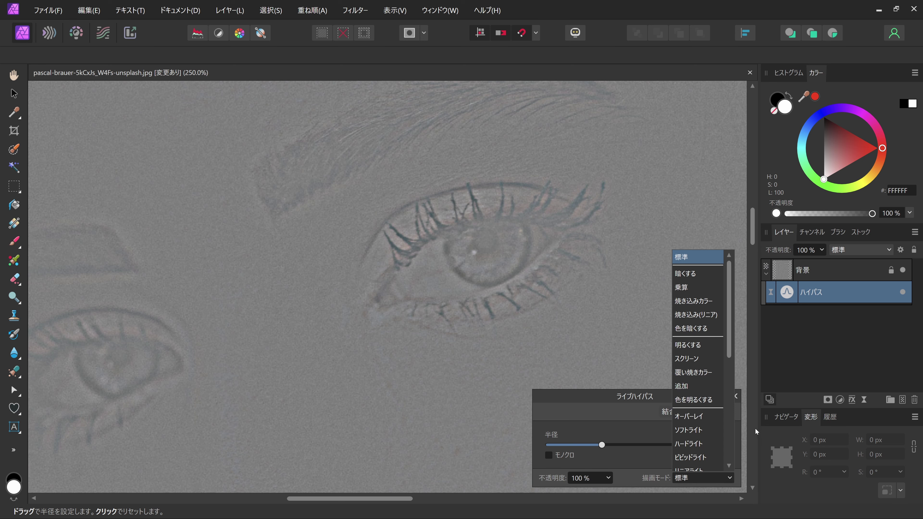
scroll(712, 443, down, 2)
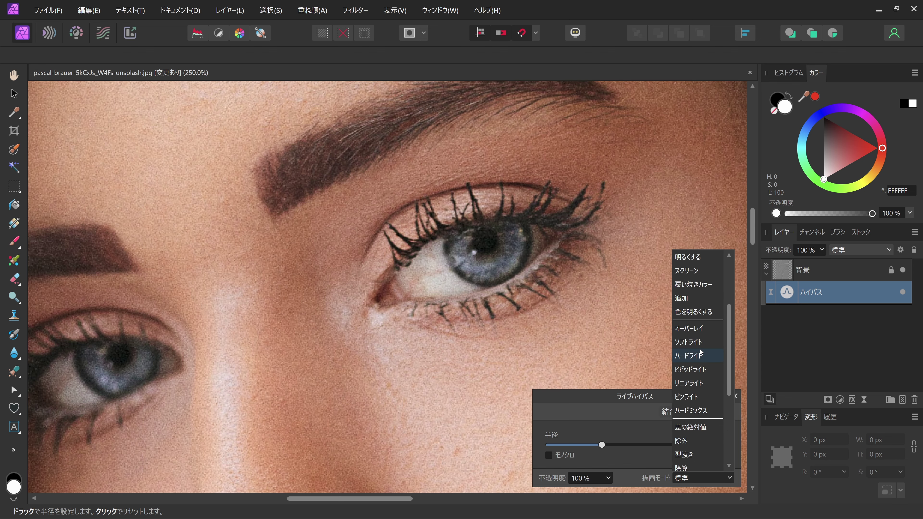
click(709, 357)
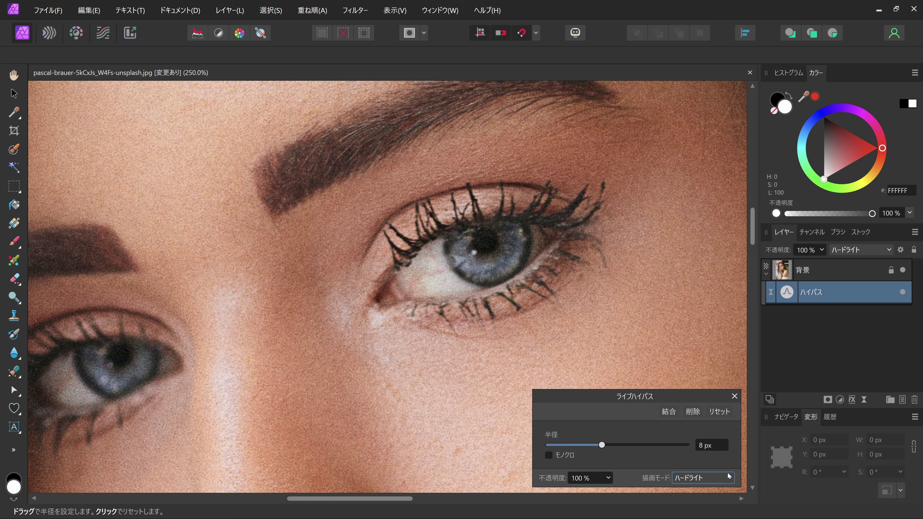
click(730, 478)
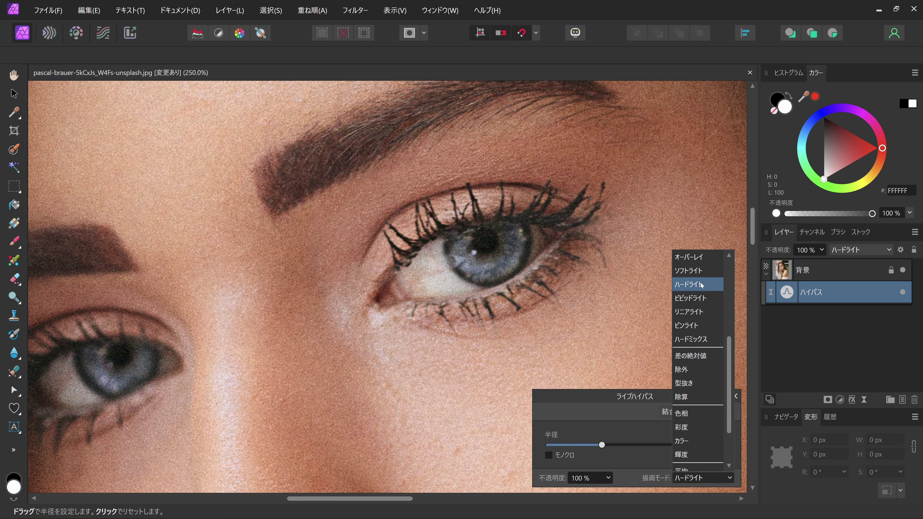
click(700, 285)
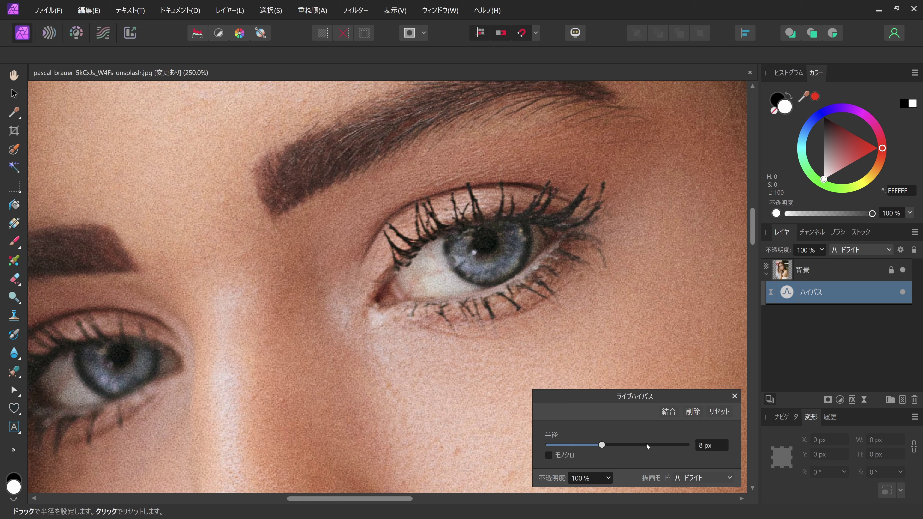
click(902, 292)
click(902, 292)
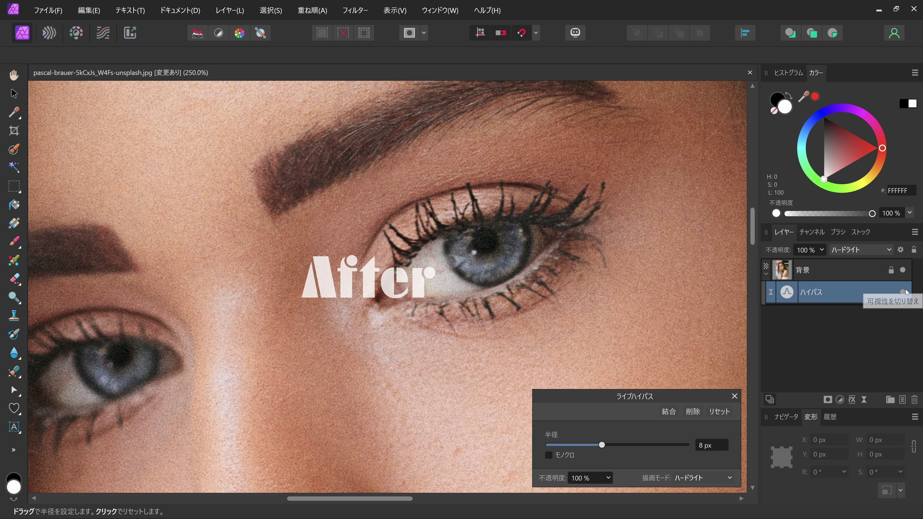
click(903, 292)
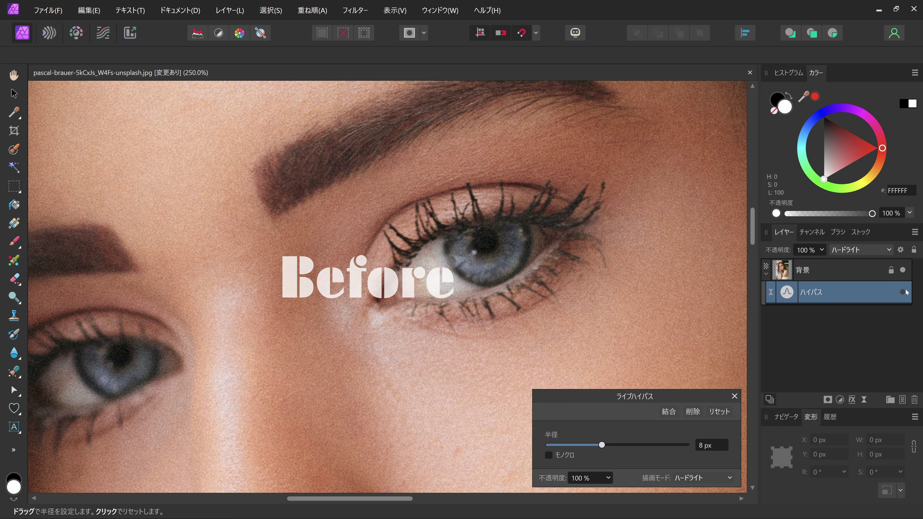
click(904, 292)
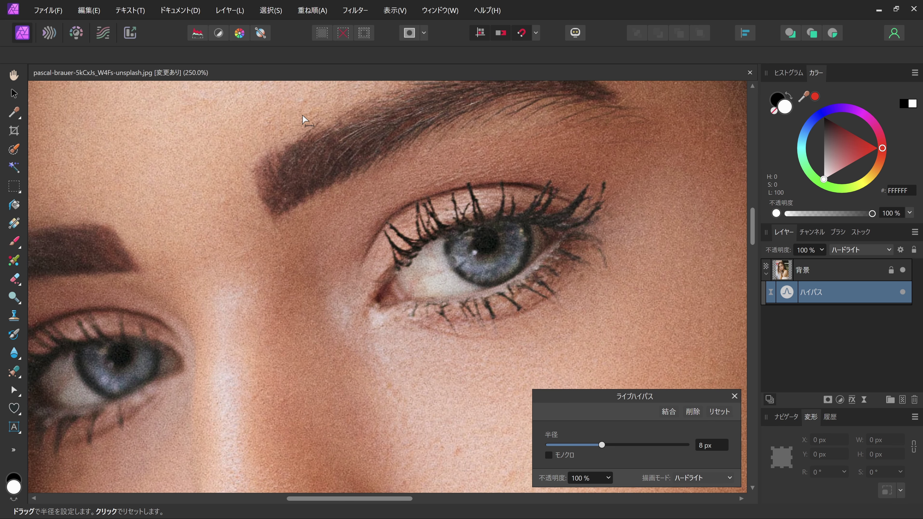
Step: Compare the hairline with the High Pass sharpening hidden and shown, then close its settings
drag(303, 120, 398, 433)
mouse_move(336, 150)
mouse_down()
mouse_move(270, 386)
mouse_move(270, 432)
mouse_up()
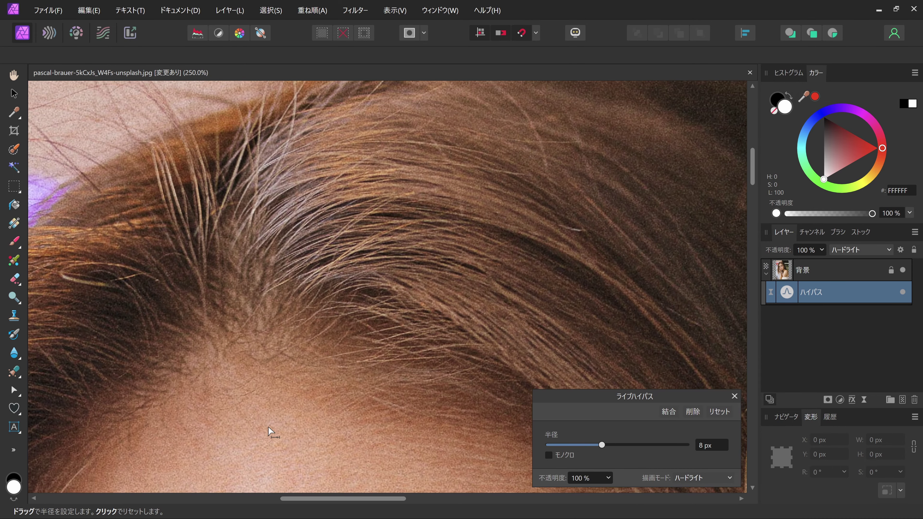
click(903, 293)
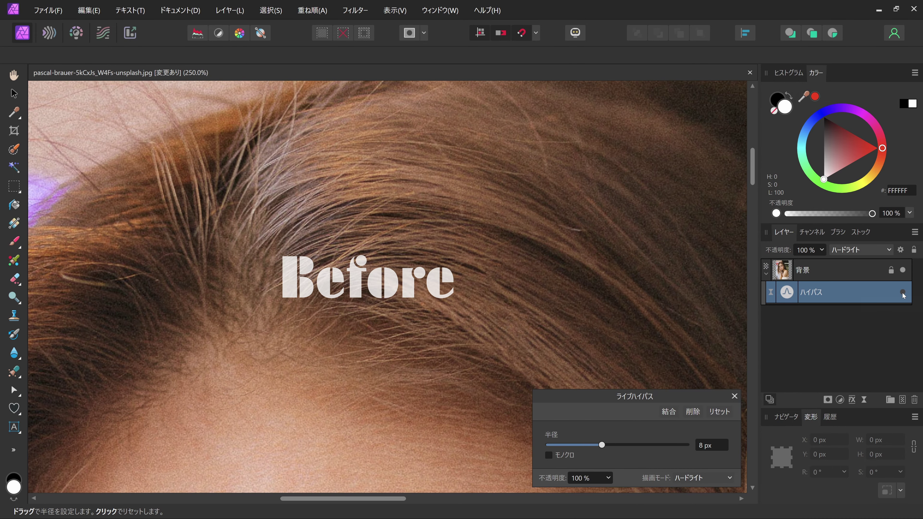
click(903, 293)
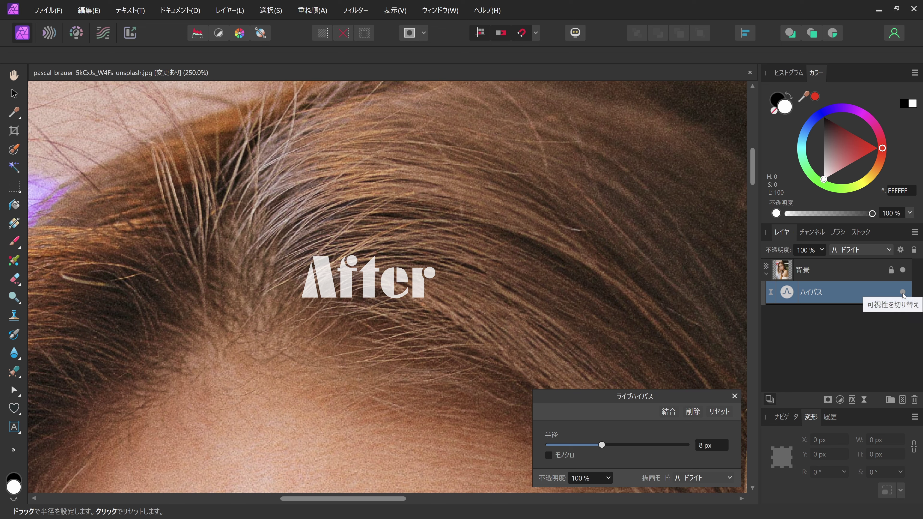
click(903, 293)
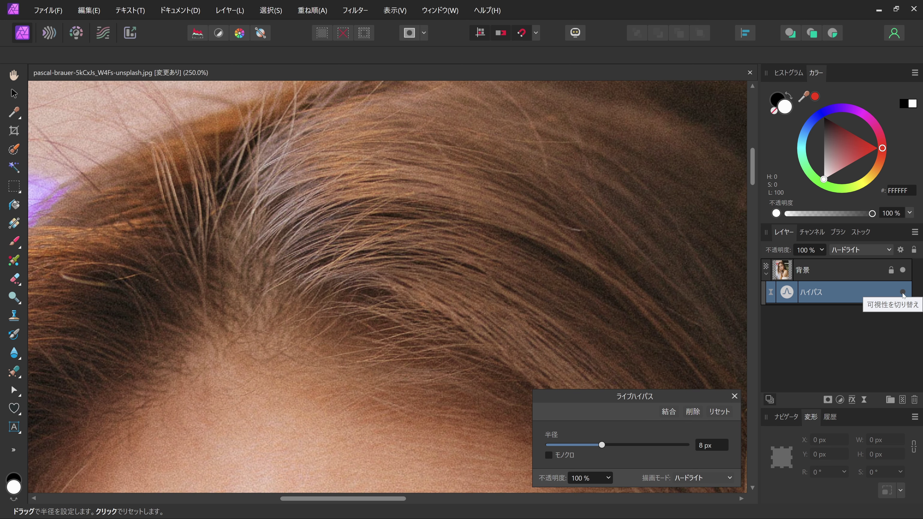
click(903, 293)
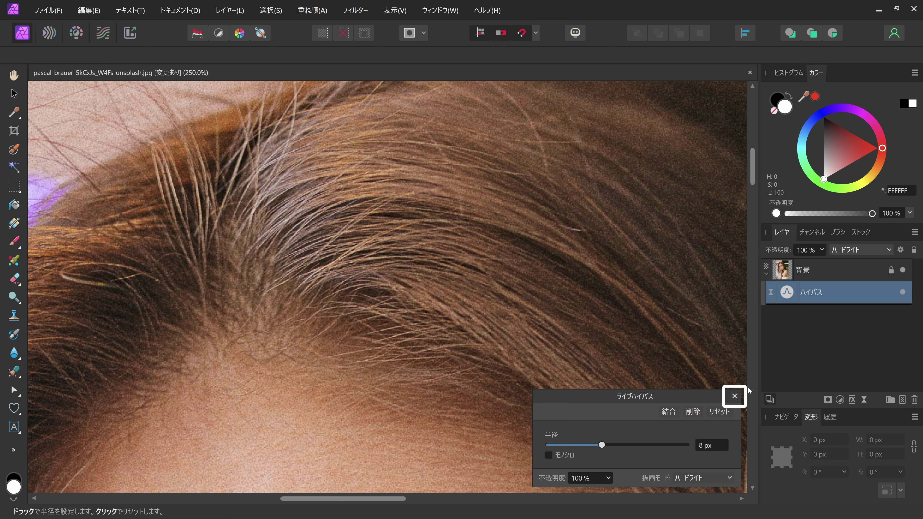
click(734, 398)
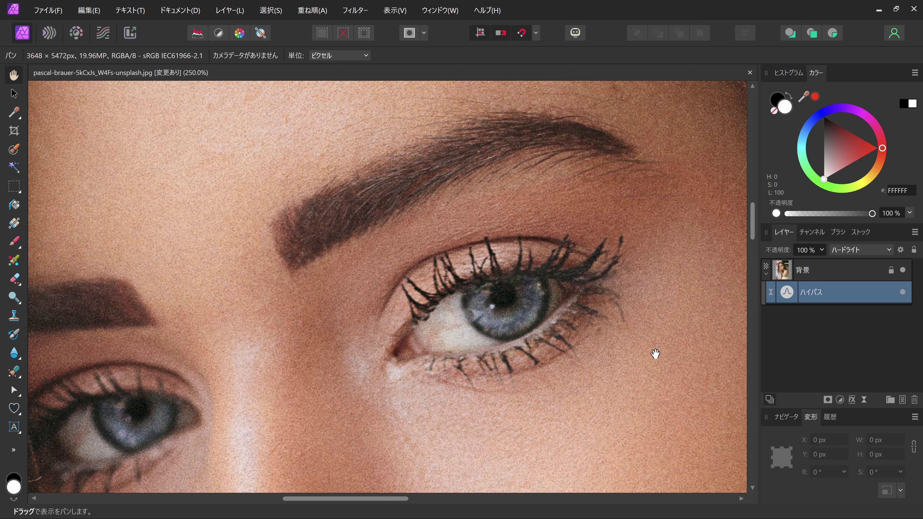
Step: Reselect the High Pass layer and apply Layer > Invert (反転) to hide its sharpening
click(766, 274)
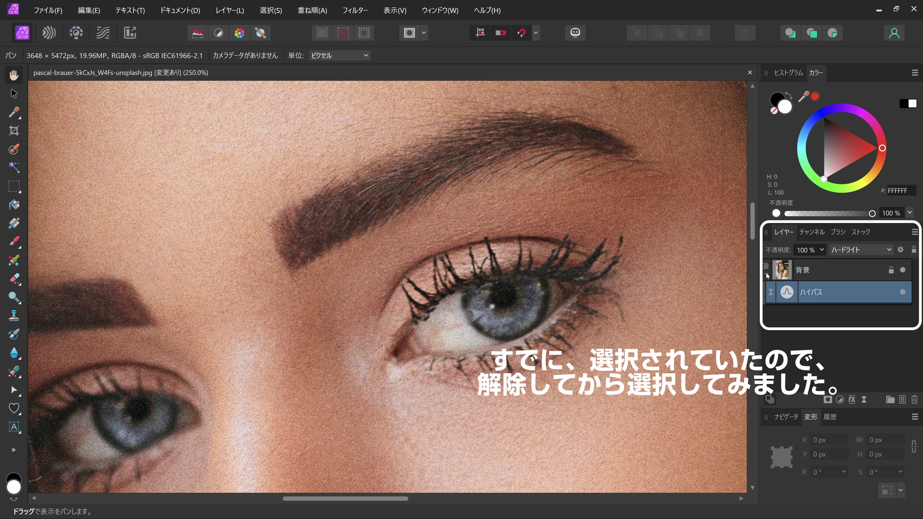
click(767, 274)
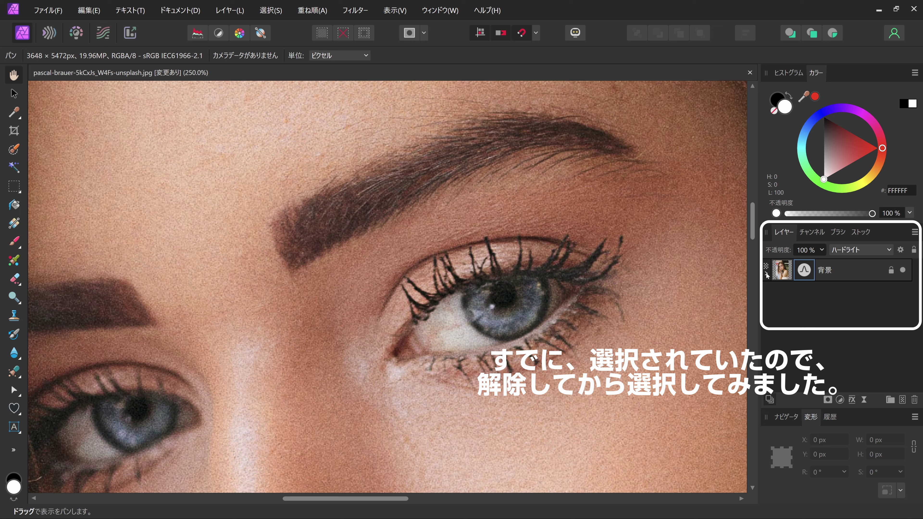
click(829, 268)
click(841, 293)
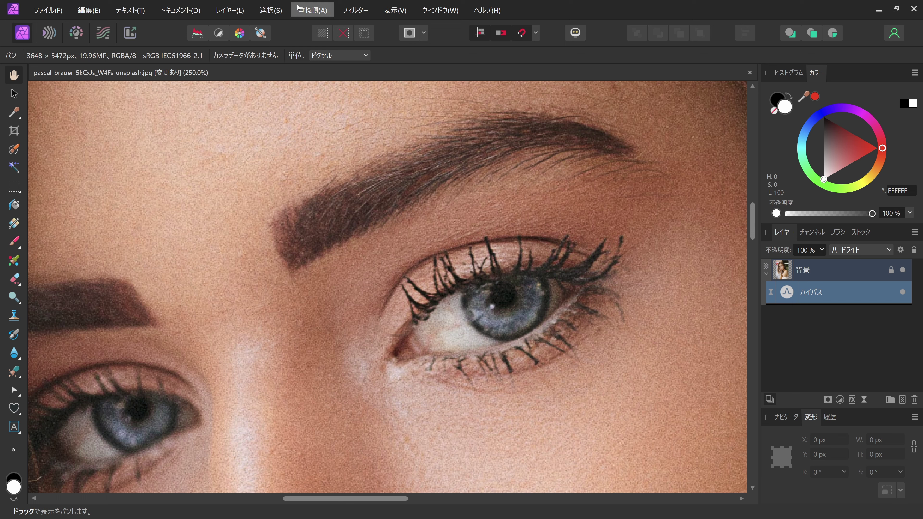
click(230, 10)
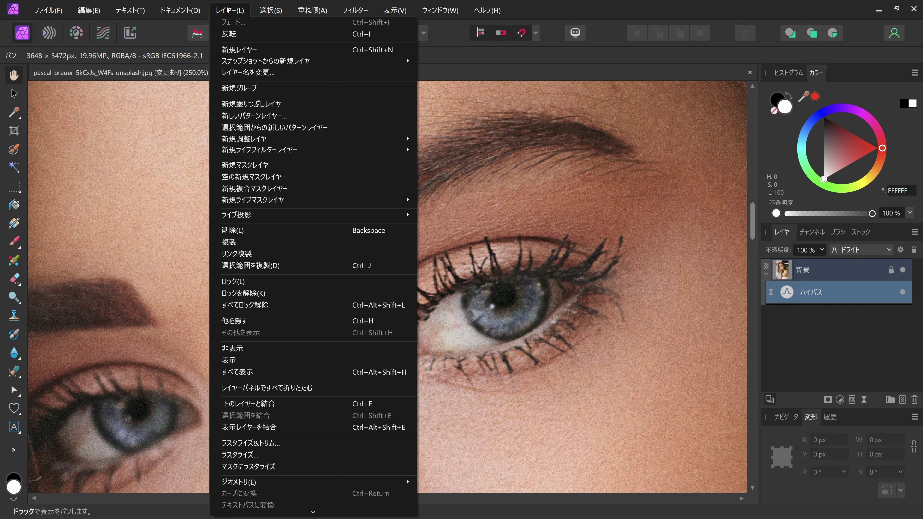
click(234, 34)
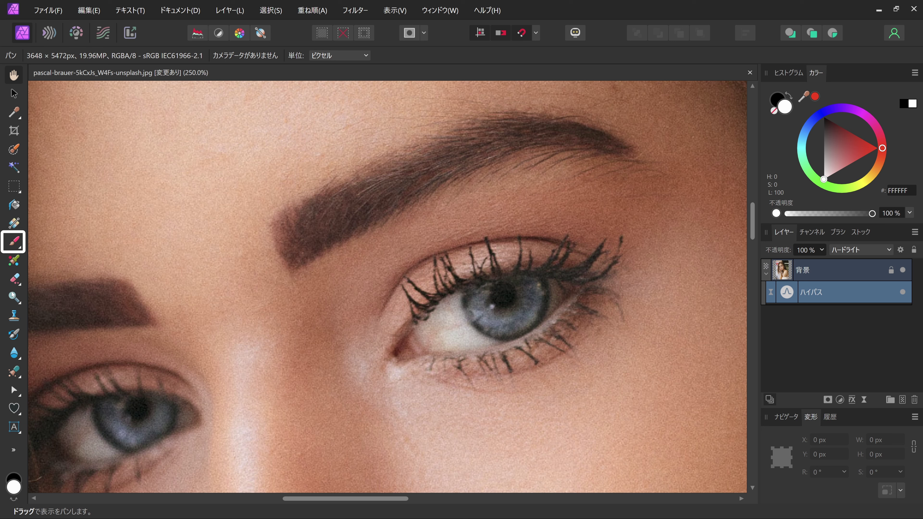
Step: Choose the Paint Brush tool with the soft 128 px round brush preset
click(18, 247)
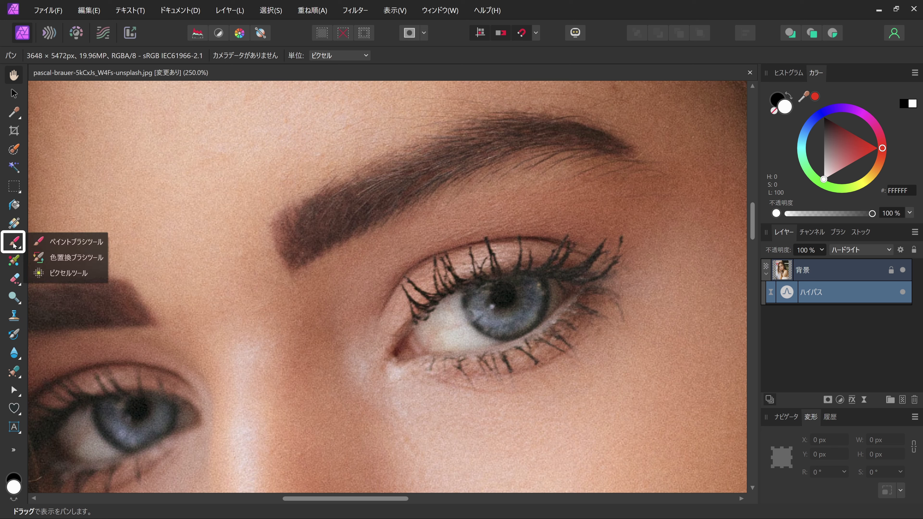
click(64, 242)
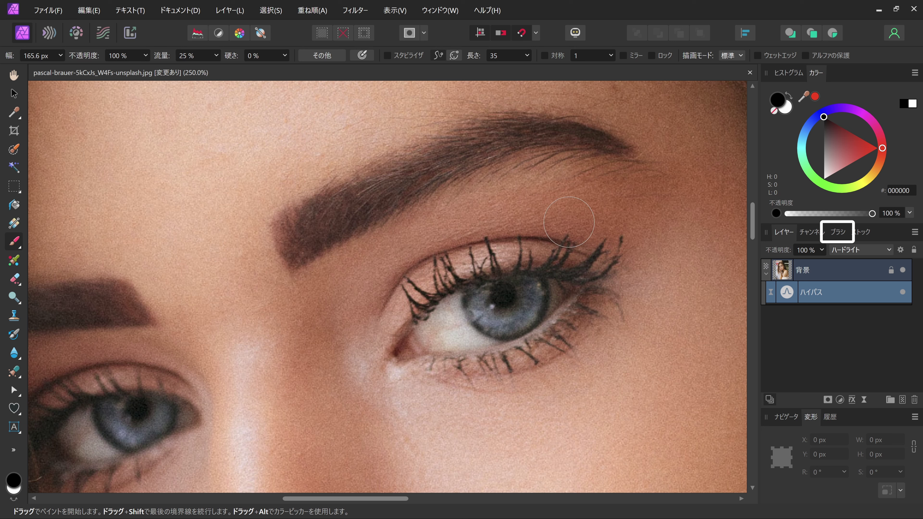
click(838, 232)
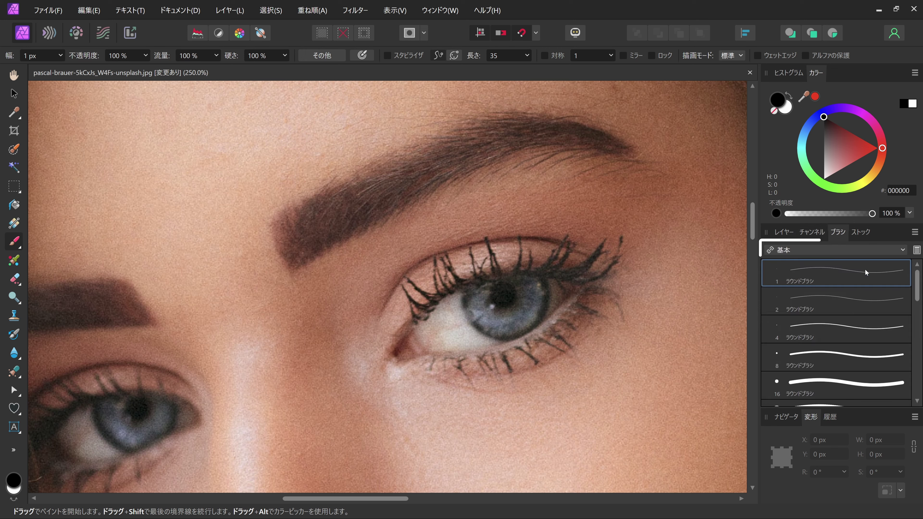
scroll(916, 332, up, 1)
drag(916, 331, 918, 380)
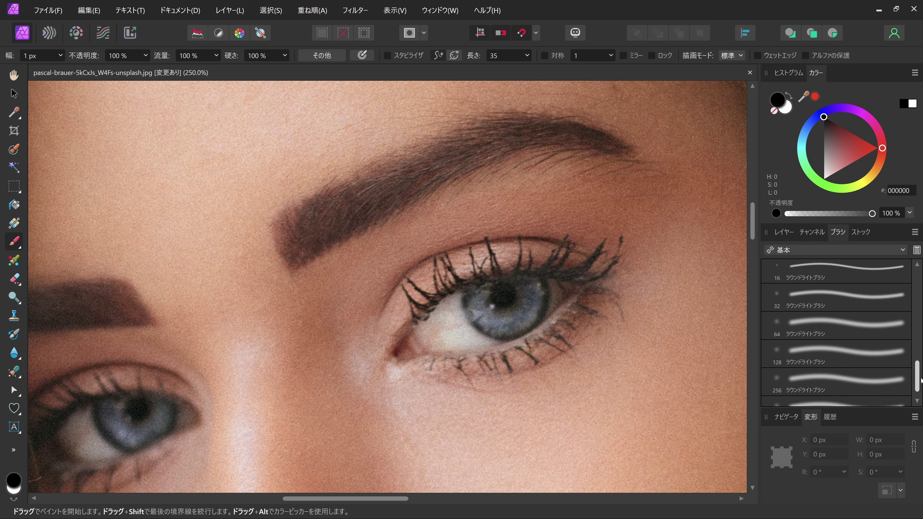
click(852, 356)
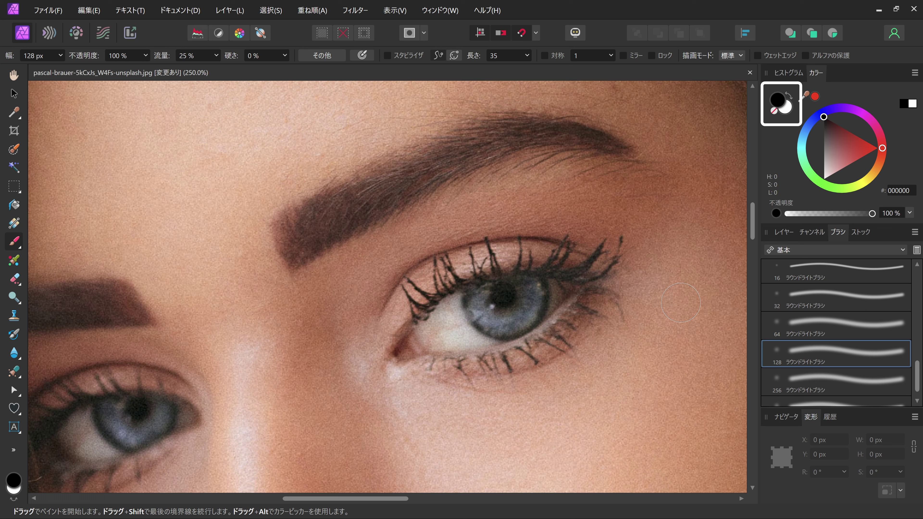
Step: Set the painting colour to white and test a soft stroke along the lashes
click(786, 110)
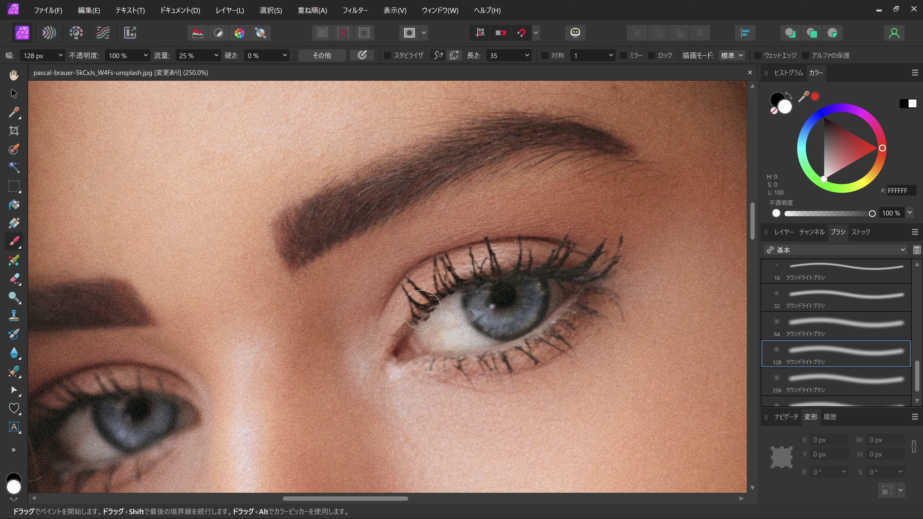
drag(450, 266, 610, 309)
click(784, 233)
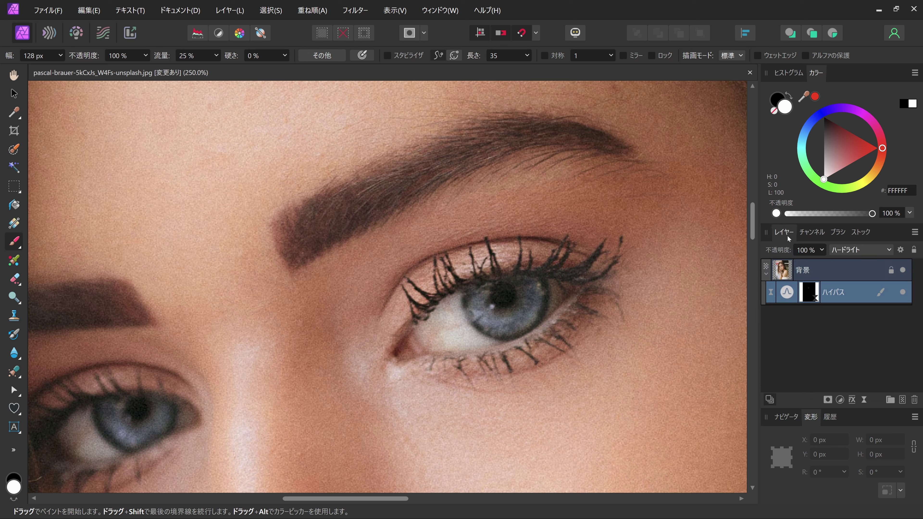
Step: Preview with コントラスト反転 blending and paint white over the first eye's lid, lashes and eyebrow
click(871, 251)
scroll(890, 393, down, 2)
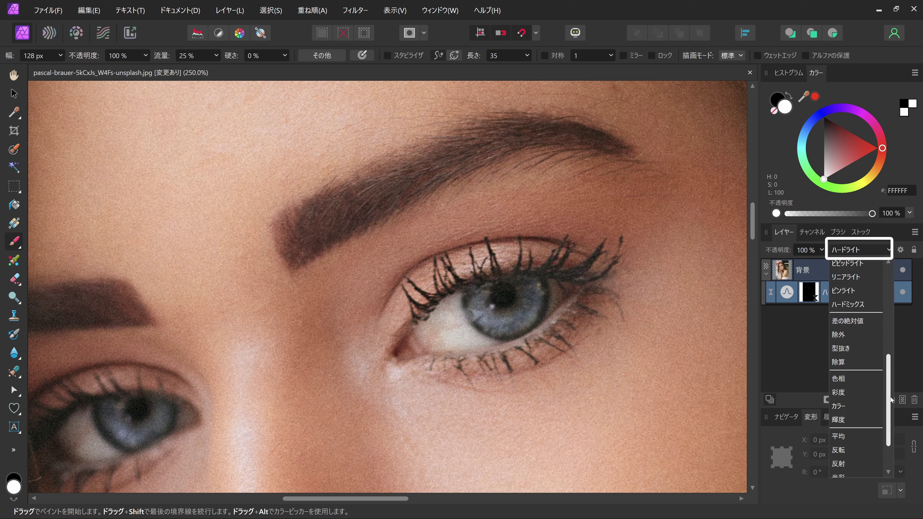
click(868, 451)
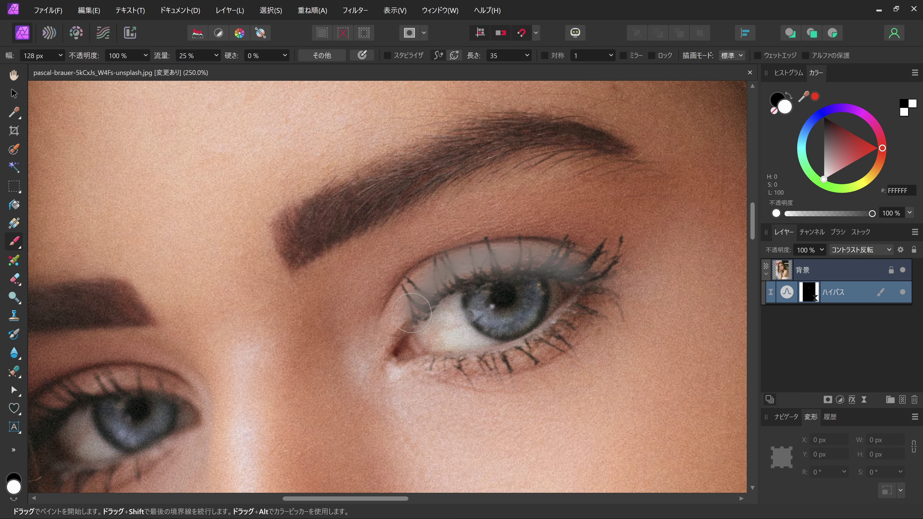
mouse_move(411, 291)
mouse_down()
mouse_move(579, 256)
mouse_move(516, 318)
mouse_move(614, 255)
mouse_move(617, 265)
mouse_move(569, 250)
mouse_move(494, 254)
mouse_move(410, 287)
mouse_move(485, 263)
mouse_up()
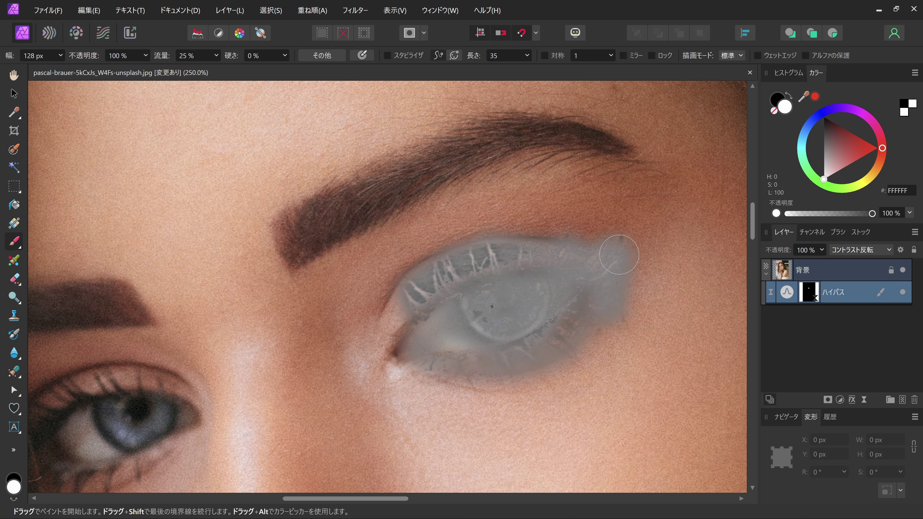
mouse_move(294, 226)
mouse_down()
mouse_move(401, 175)
mouse_move(315, 227)
mouse_move(394, 215)
mouse_move(327, 222)
mouse_move(287, 254)
mouse_move(320, 226)
mouse_move(454, 155)
mouse_move(403, 191)
mouse_move(457, 144)
mouse_move(538, 135)
mouse_move(616, 145)
mouse_move(484, 132)
mouse_move(497, 145)
mouse_up()
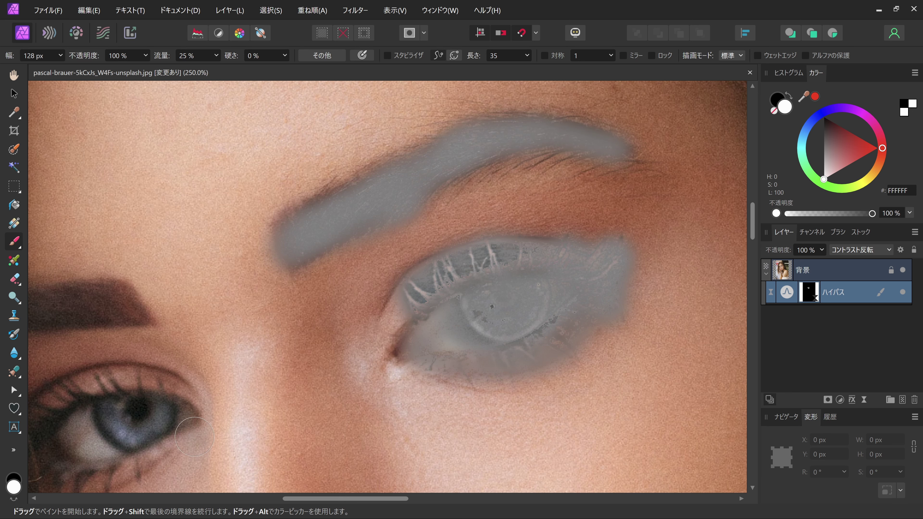
Step: Paint white over the other eye's upper lid and eyebrow, then frame both eyes
scroll(533, 280, left, 8)
scroll(533, 280, down, 4)
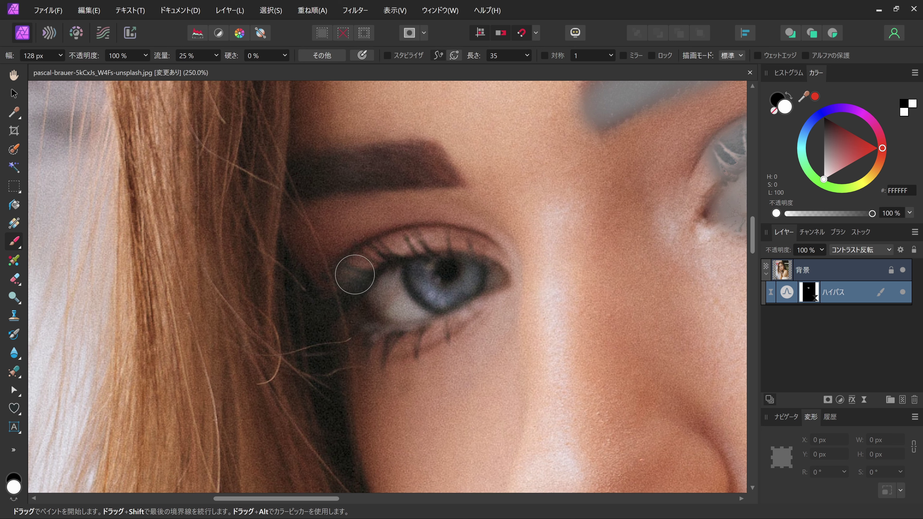
mouse_move(352, 270)
mouse_down()
mouse_move(439, 251)
mouse_move(499, 278)
mouse_move(436, 327)
mouse_move(393, 345)
mouse_move(412, 289)
mouse_move(376, 279)
mouse_move(366, 346)
mouse_move(472, 287)
mouse_move(372, 255)
mouse_move(414, 250)
mouse_move(432, 268)
mouse_up()
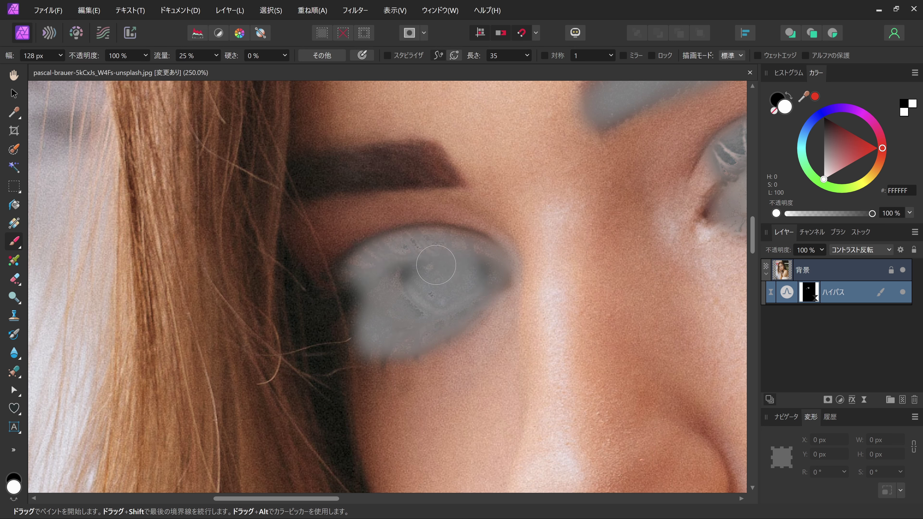
mouse_move(411, 170)
mouse_down()
mouse_move(412, 155)
mouse_move(431, 167)
mouse_move(320, 184)
mouse_move(305, 169)
mouse_move(393, 151)
mouse_move(443, 171)
mouse_move(323, 175)
mouse_move(329, 165)
mouse_up()
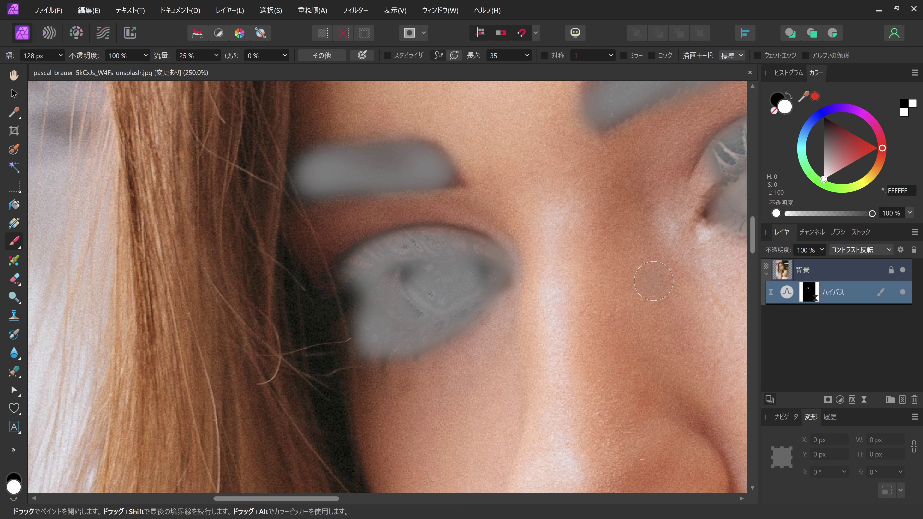
mouse_move(647, 291)
mouse_down()
mouse_move(407, 439)
mouse_move(407, 430)
mouse_up()
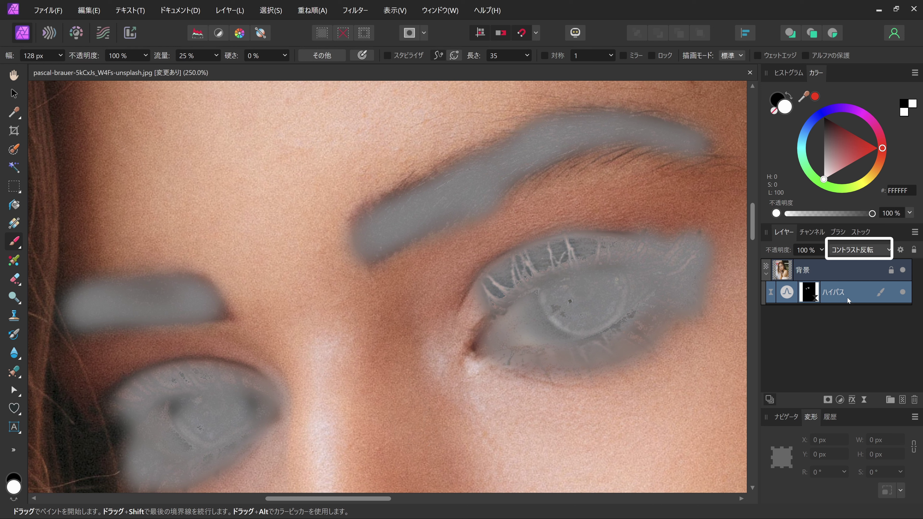
click(864, 250)
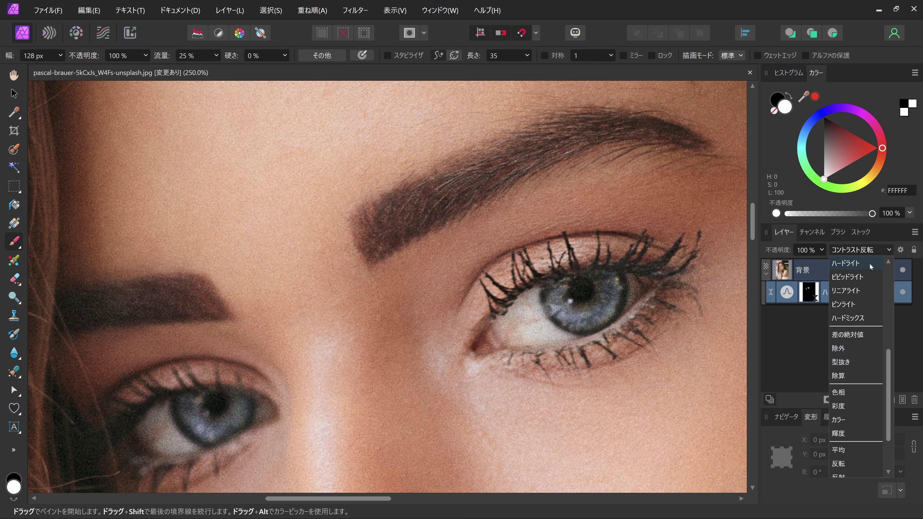
click(865, 267)
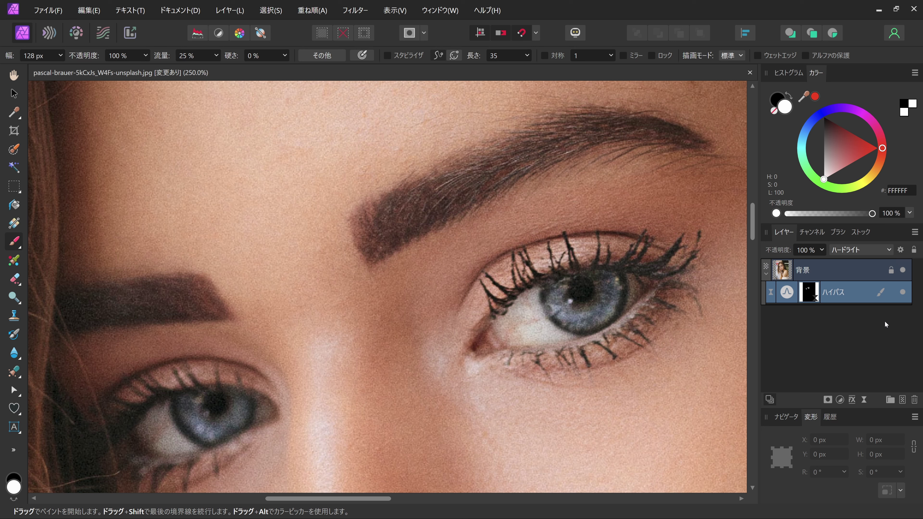
click(903, 293)
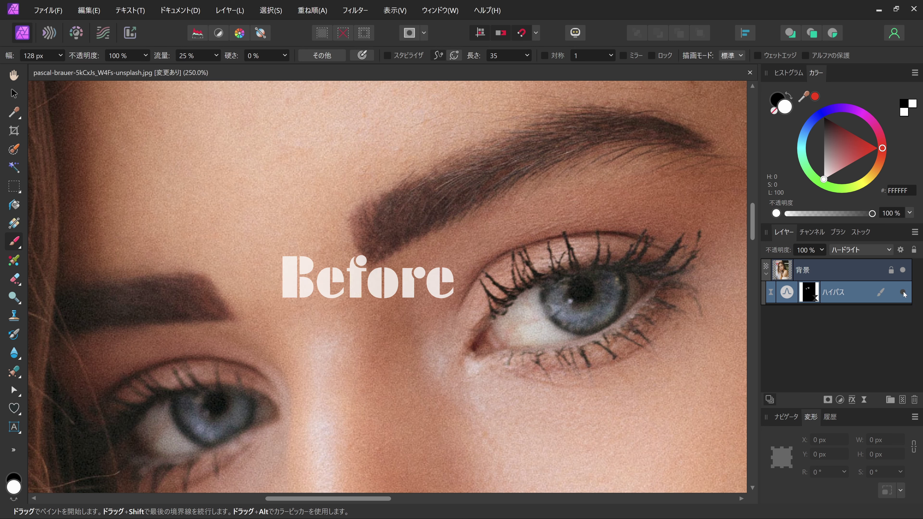
click(903, 292)
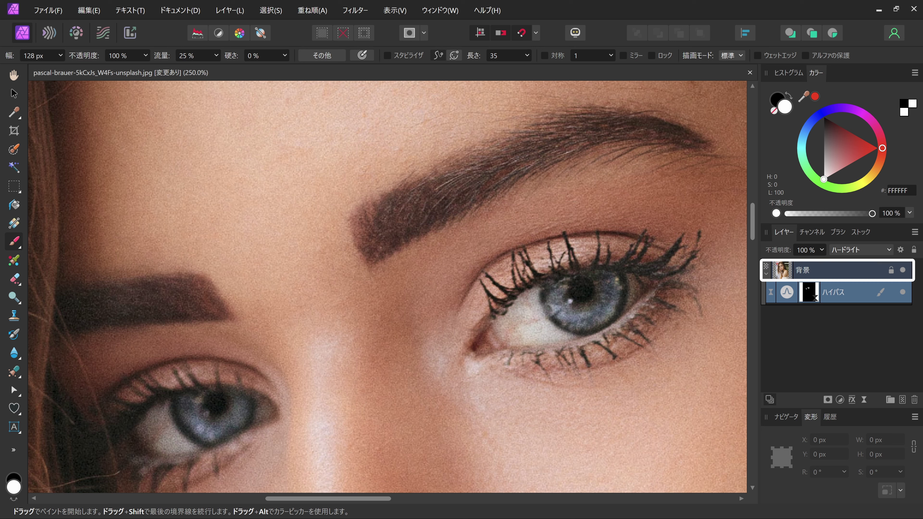
Step: Add a Surface Blur (表面ぼかし) live filter to the 背景 photo layer
click(834, 269)
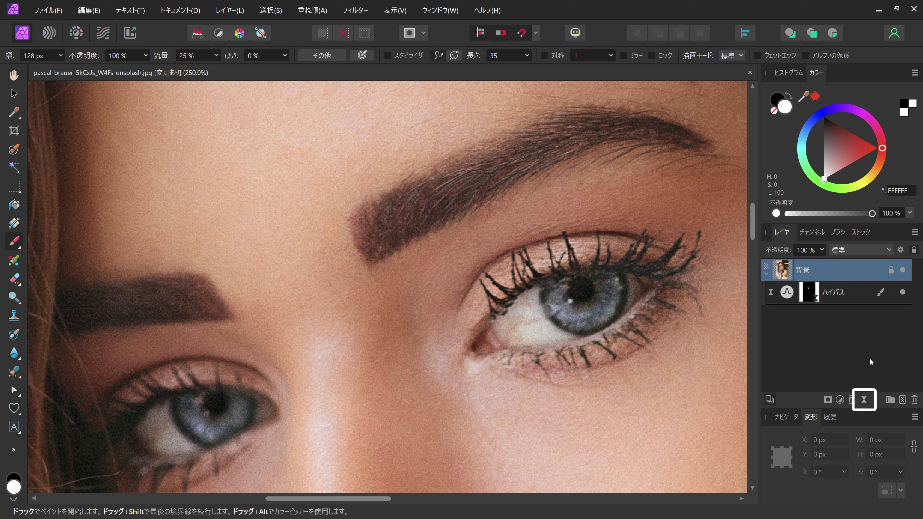
click(864, 399)
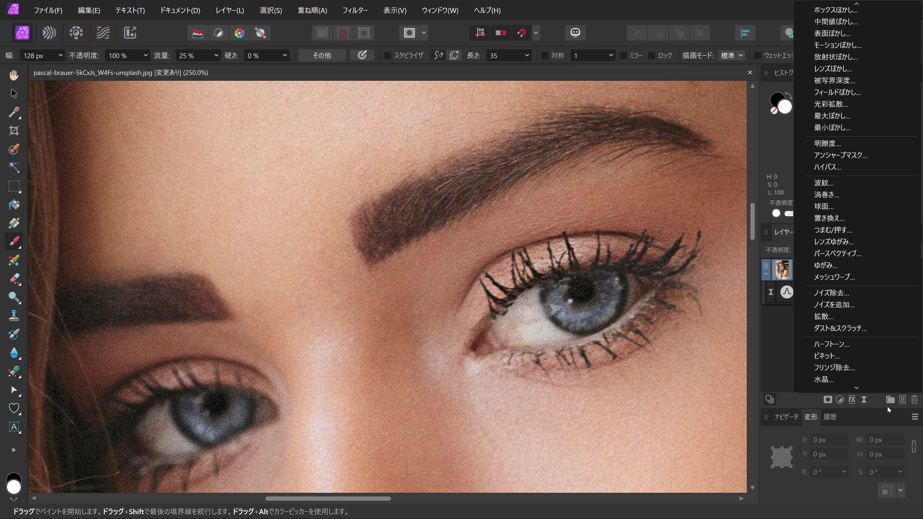
click(863, 33)
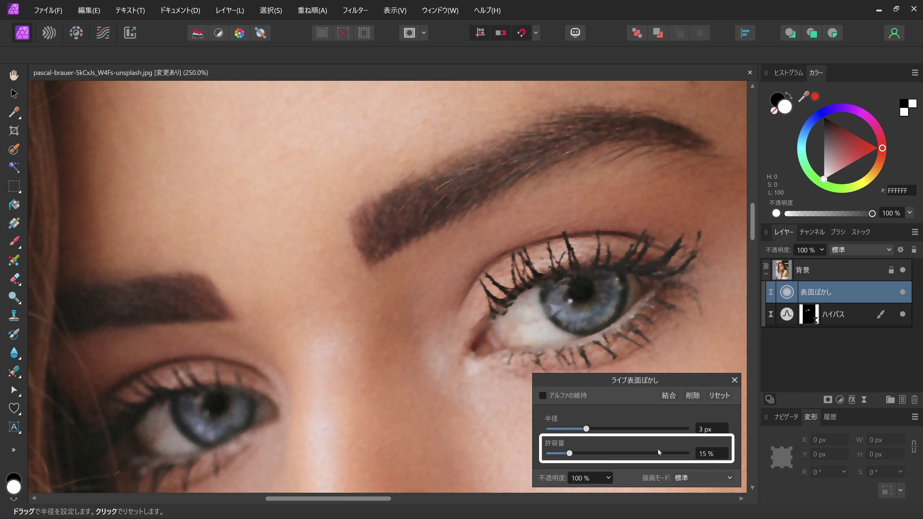
Step: Set the Surface Blur radius to 15 px and tolerance to 8%, then close its settings
click(710, 458)
text(20)
key(Return)
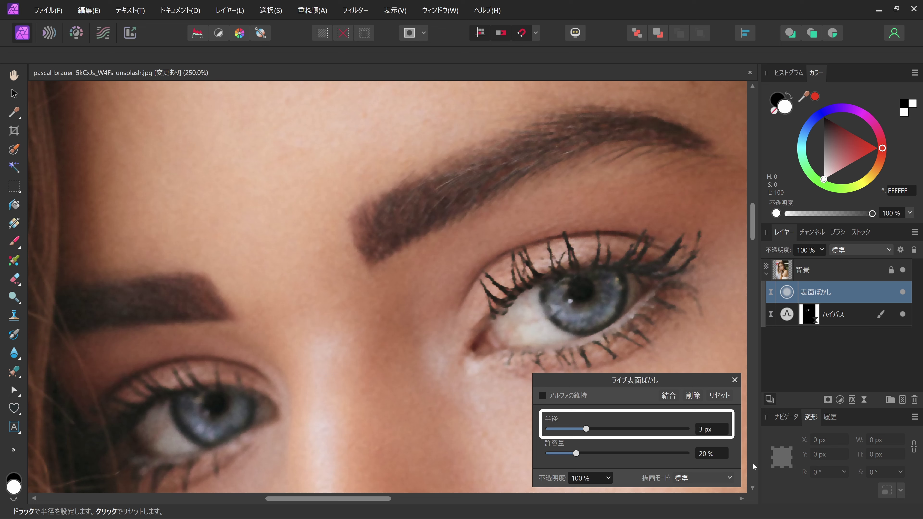
click(717, 429)
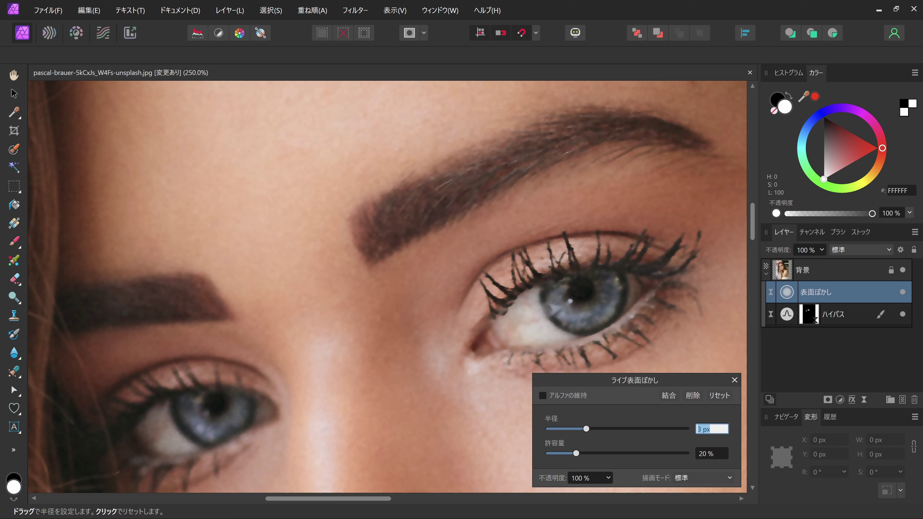
key(Up)
key(Up)
key(Up)
key(Up)
key(Up)
key(Up)
key(Up)
key(Up)
key(Up)
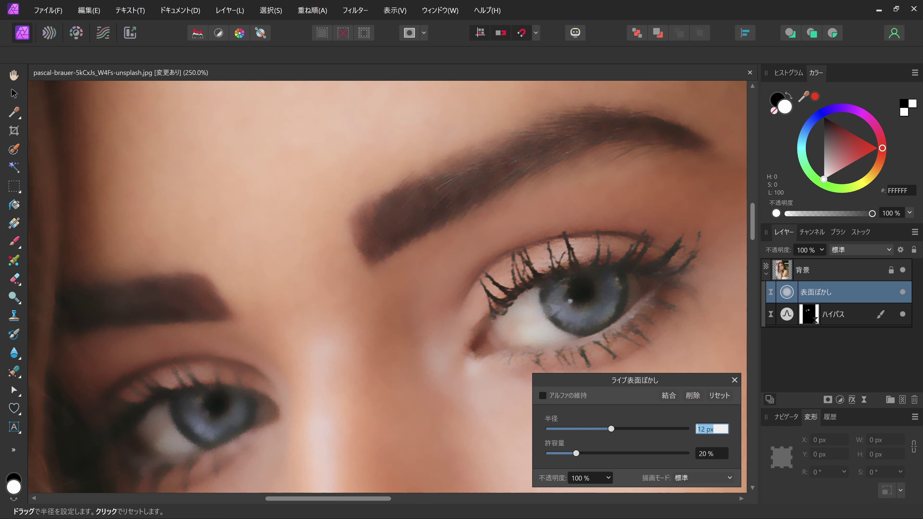
key(Up)
key(Up)
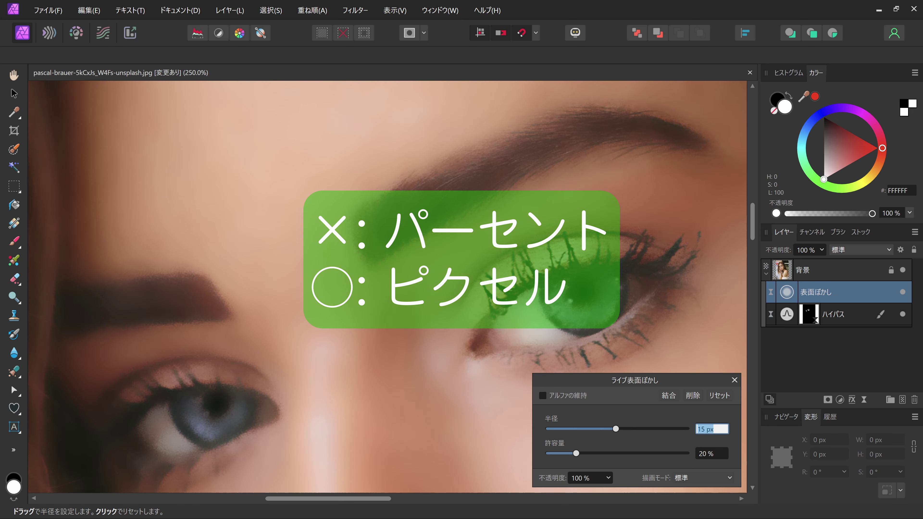
key(Return)
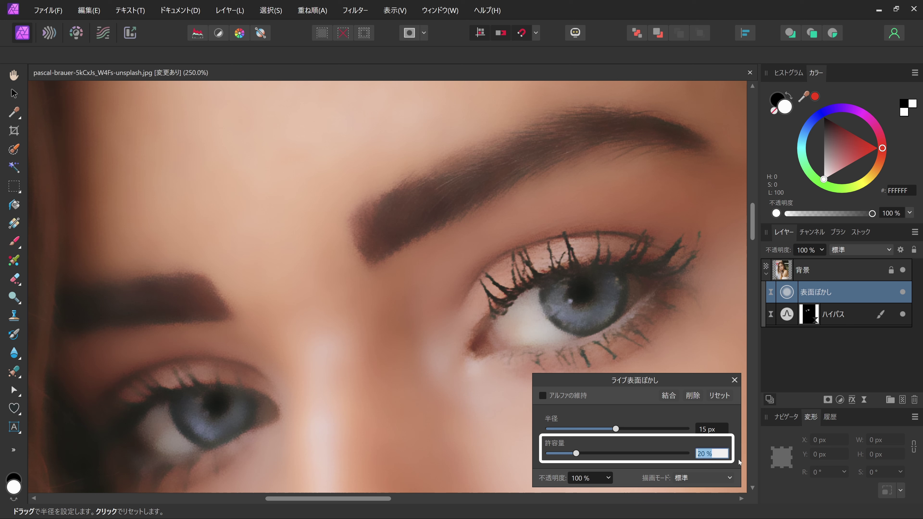
key(Down)
key(Down)
key(Down)
key(Down)
key(Down)
key(Down)
key(Down)
key(Down)
key(Down)
key(Down)
key(Down)
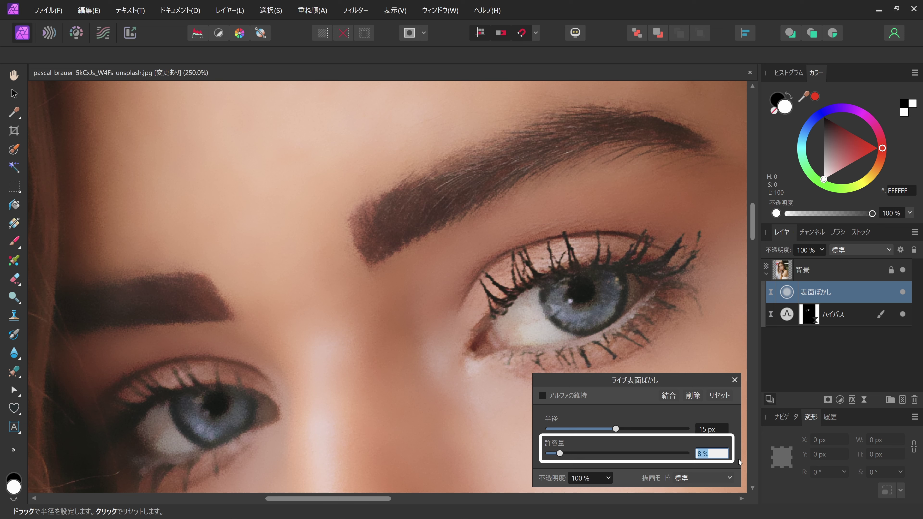
key(Return)
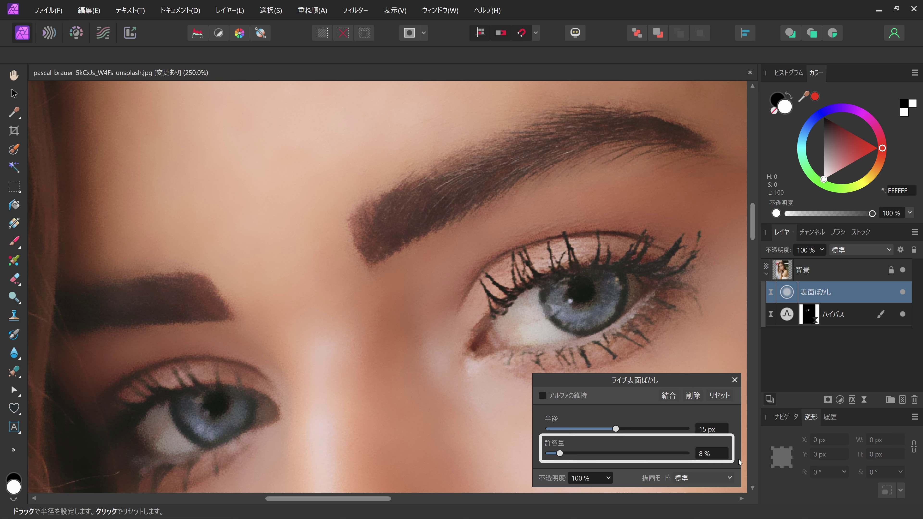
key(Tab)
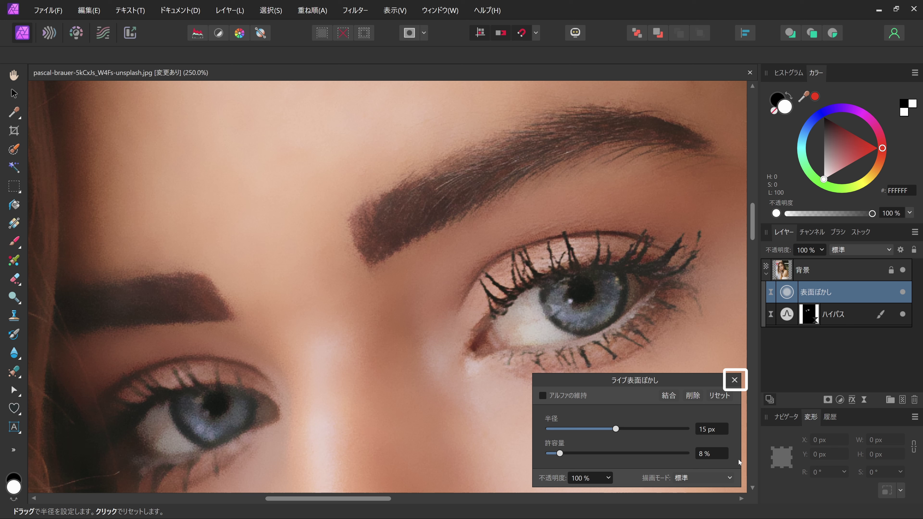
click(738, 380)
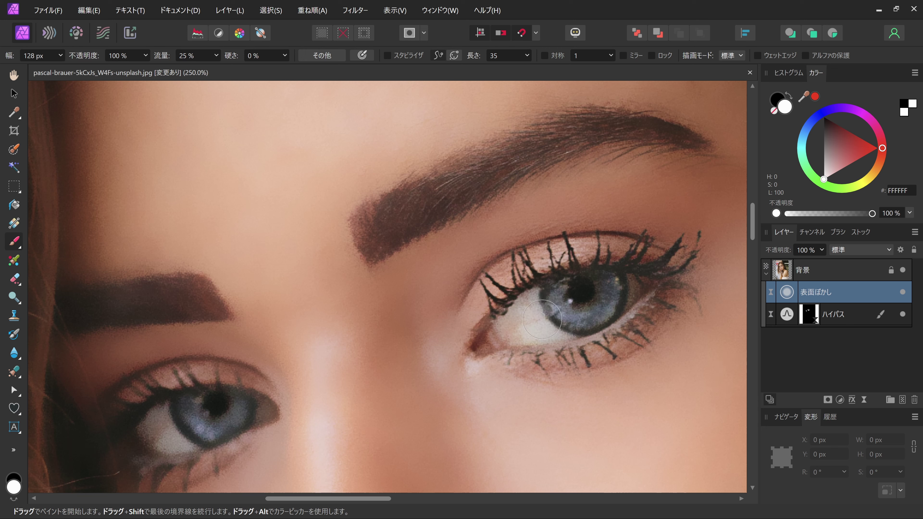
Step: Invert the Surface Blur layer to hide it and set the brush width to 500 px
click(228, 11)
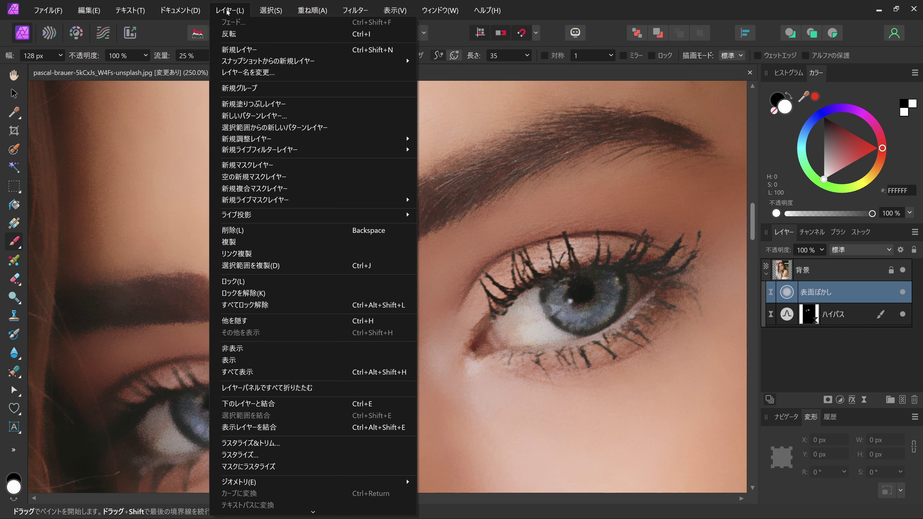
click(239, 34)
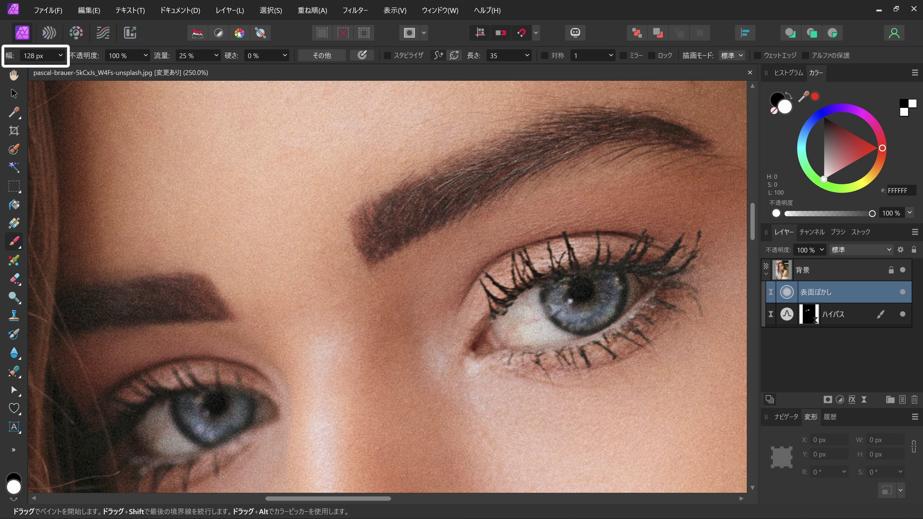
click(35, 55)
text(5)
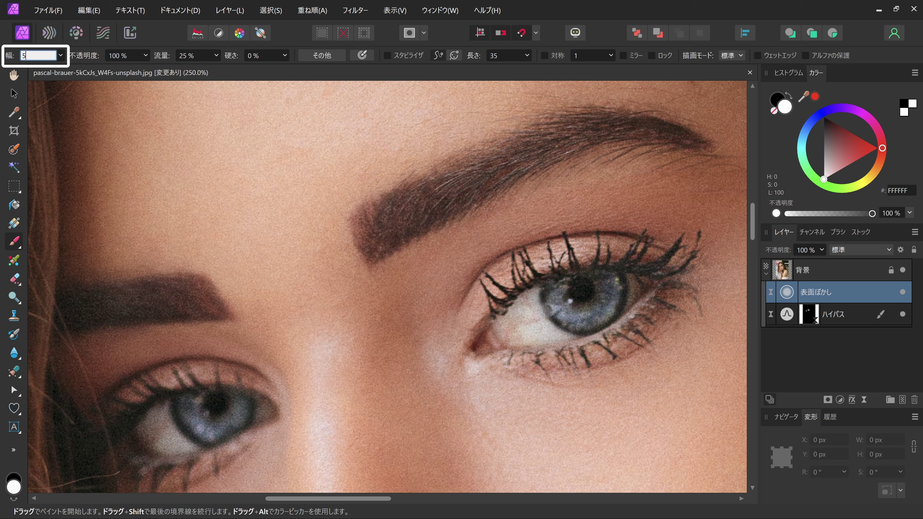
text(00)
key(Return)
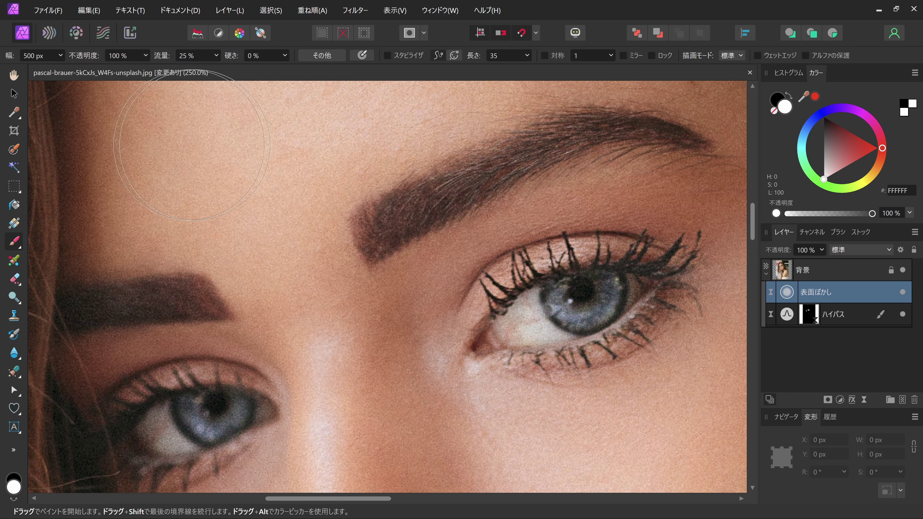
Step: Paint the skin smoothing back onto the right cheek and the area beside the nose
scroll(381, 332, down, 5)
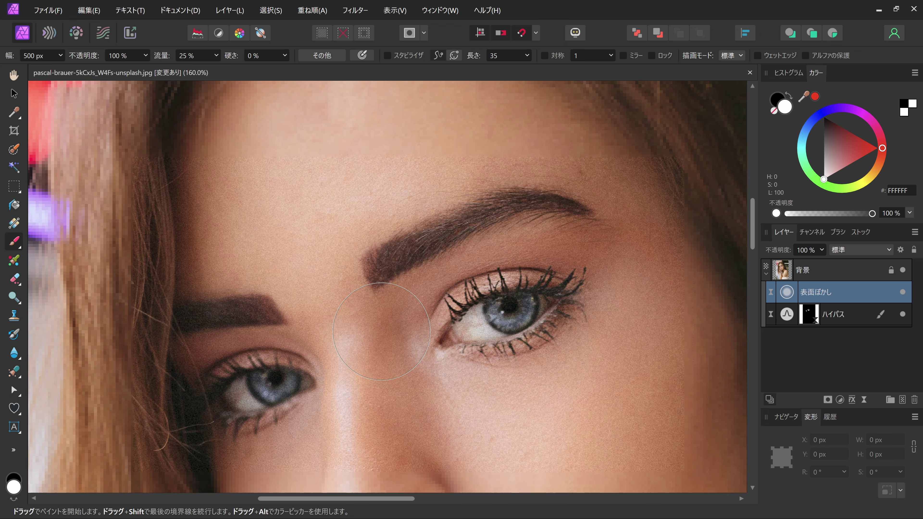
scroll(442, 265, up, 4)
scroll(442, 265, up, 1)
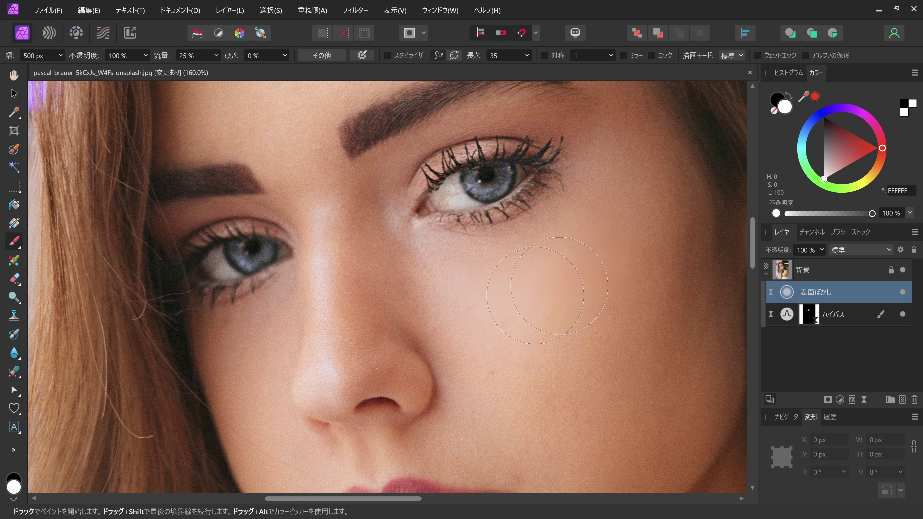
drag(639, 268, 669, 268)
mouse_move(700, 309)
mouse_down()
mouse_move(686, 354)
mouse_move(601, 407)
mouse_up()
drag(407, 349, 359, 319)
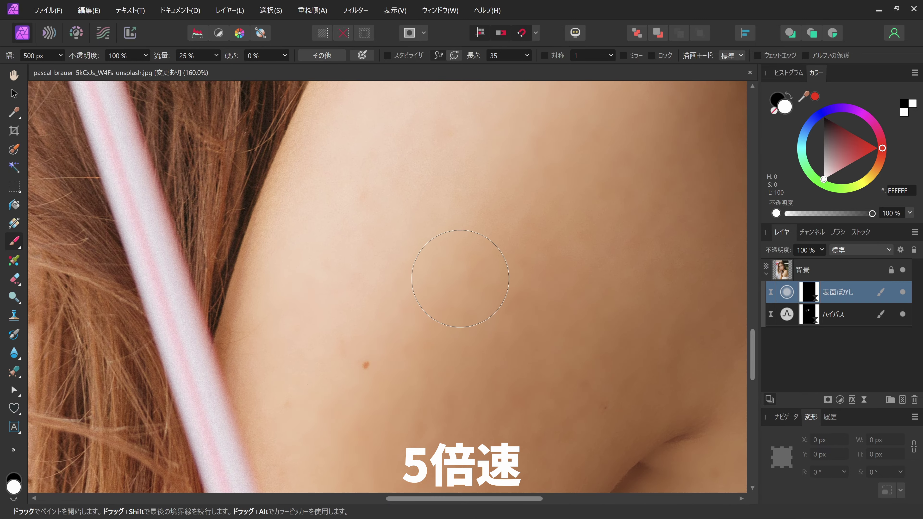
Step: With a progressively smaller brush, smooth the skin at the inner and outer eye corners
scroll(607, 444, down, 3)
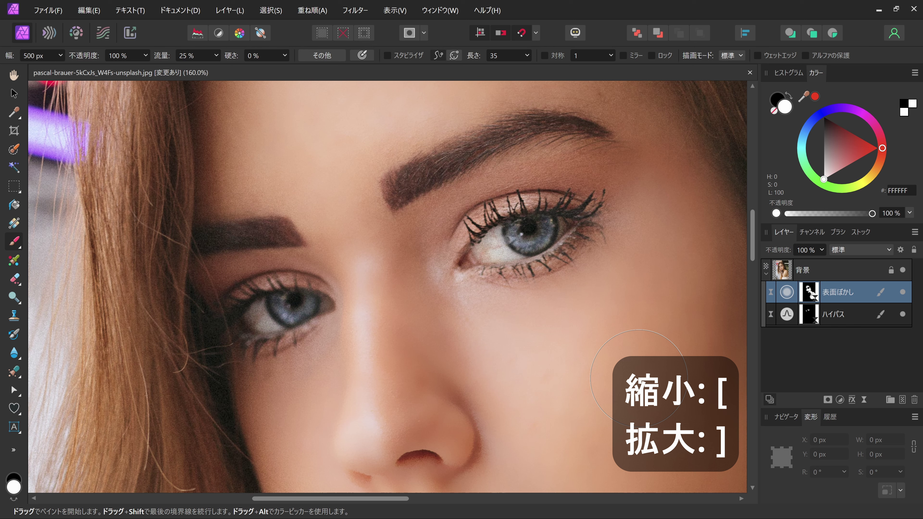
key(bracketleft)
key(bracketleft)
key(bracketleft)
key(bracketleft)
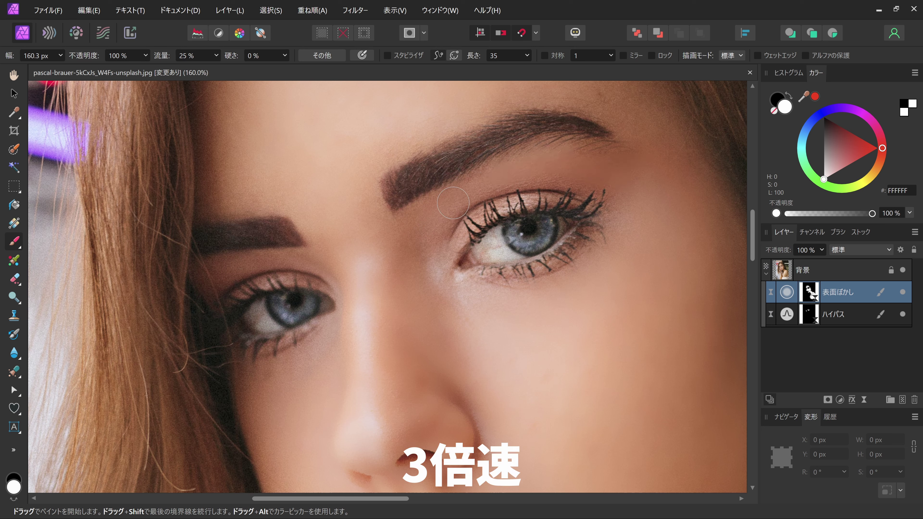
drag(453, 203, 524, 322)
key(bracketleft)
key(bracketleft)
drag(222, 268, 200, 291)
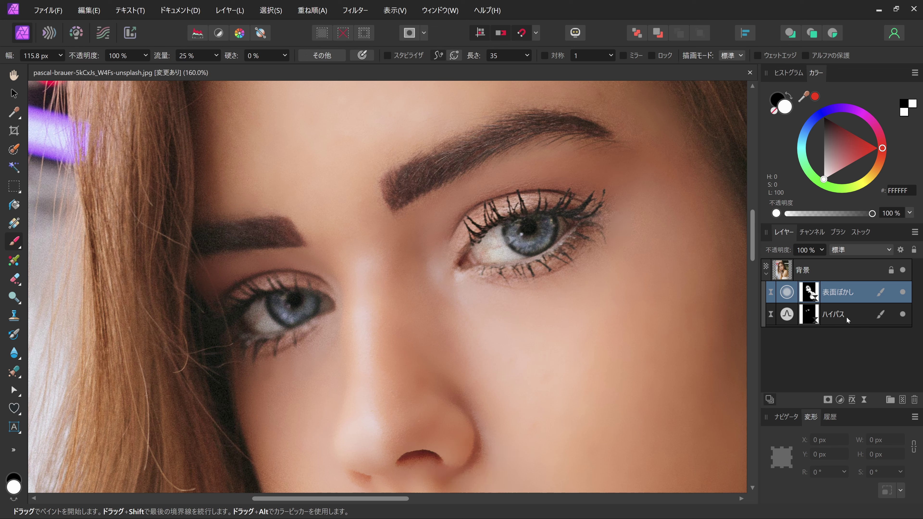
shift+click(859, 316)
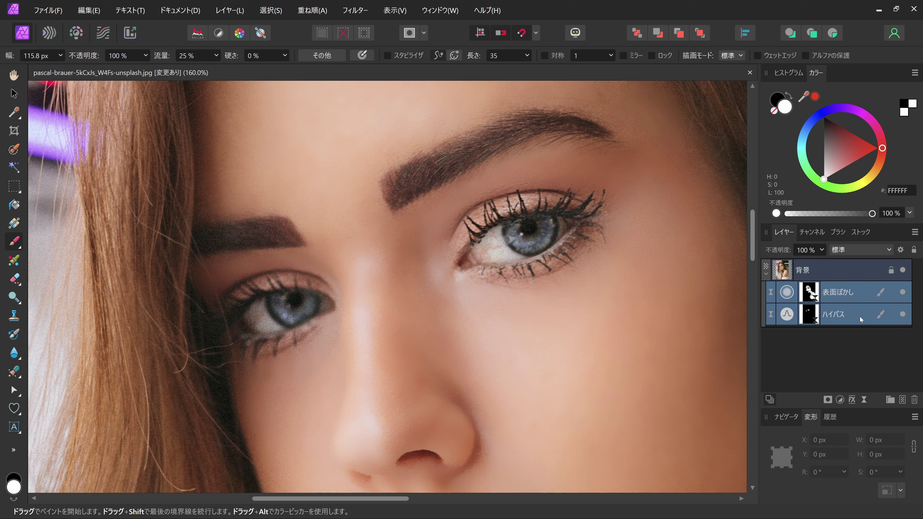
click(903, 293)
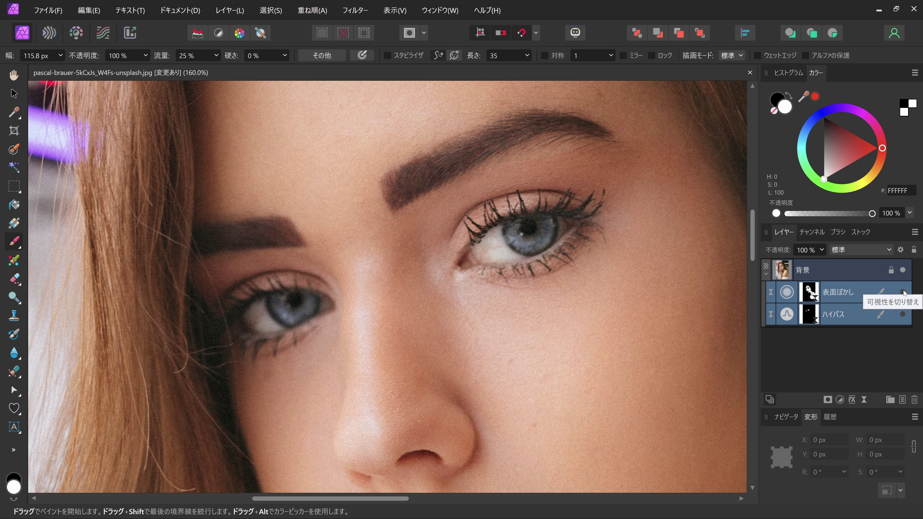
click(903, 293)
click(903, 292)
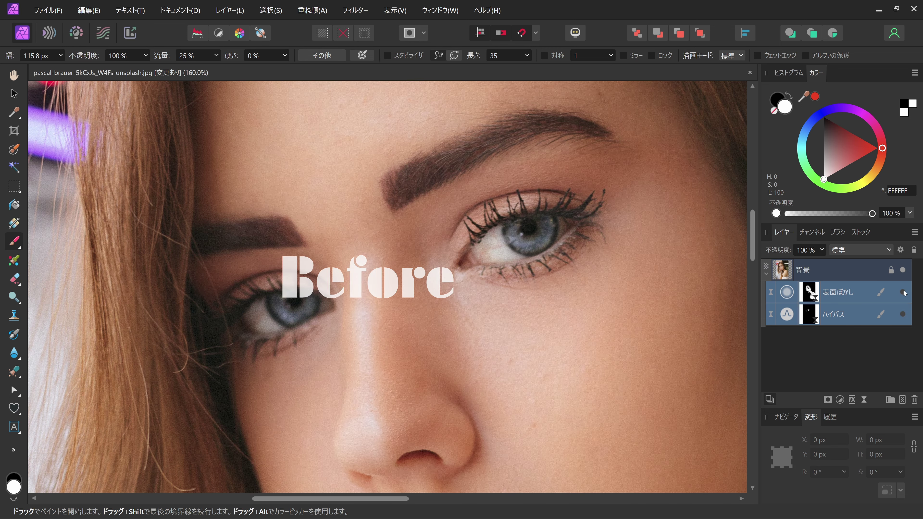
click(903, 293)
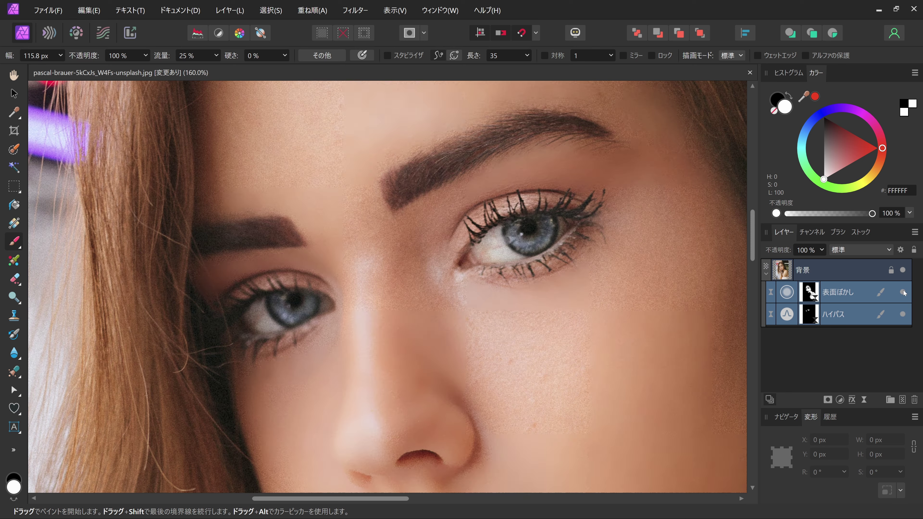